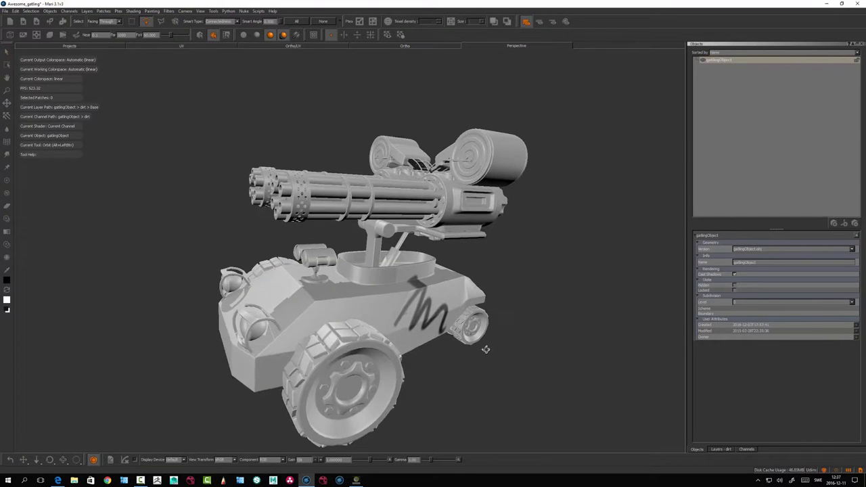
alt+drag(486, 349, 491, 330)
alt+middle_drag(491, 330, 528, 326)
alt+right_drag(406, 311, 443, 305)
alt+middle_drag(443, 305, 395, 287)
alt+right_drag(419, 311, 396, 333)
alt+drag(403, 339, 440, 321)
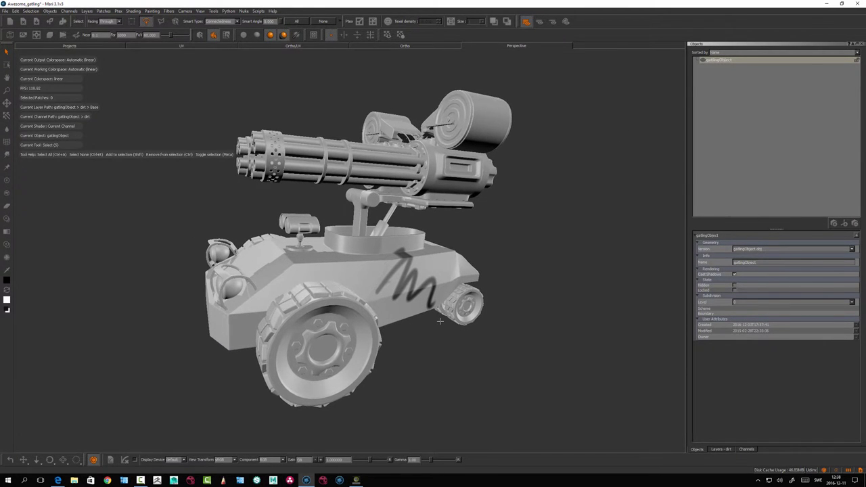
Close the Objects, Layers and Channels palettes and bring the Objects palette back
click(862, 44)
right_click(618, 23)
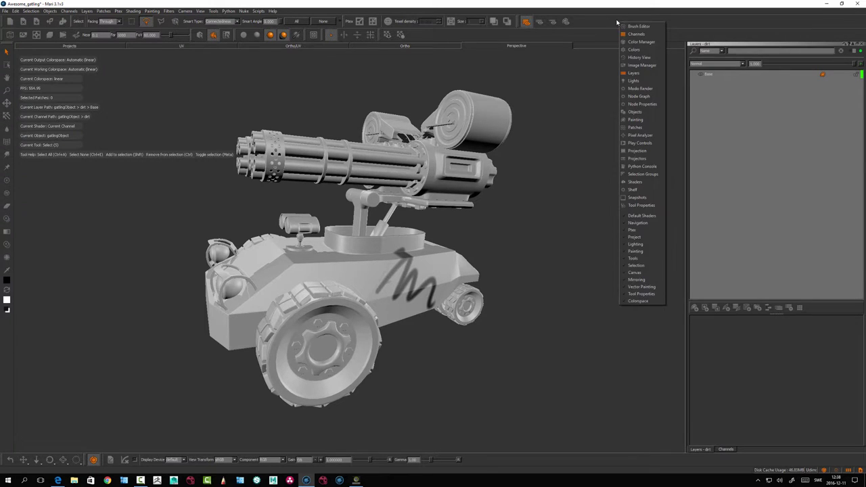
click(605, 18)
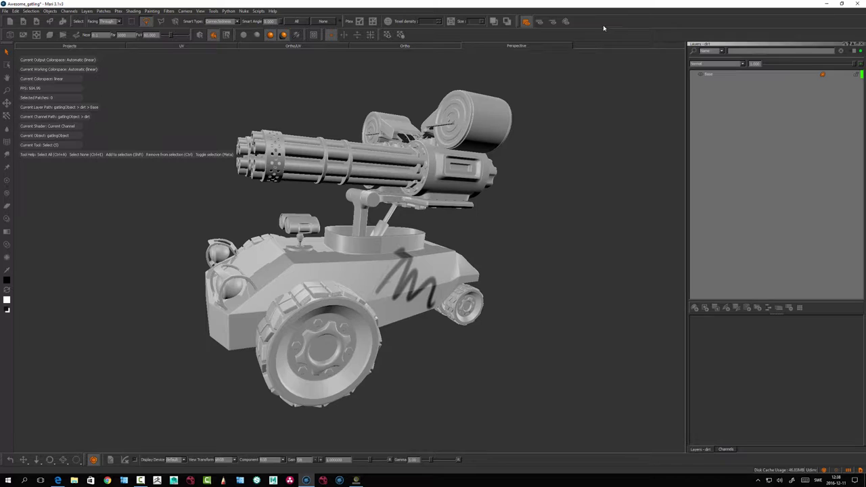
click(862, 44)
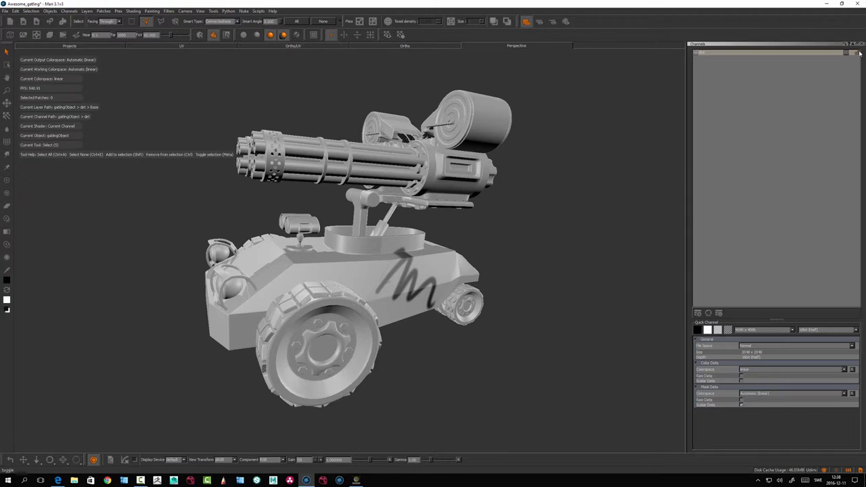
click(861, 46)
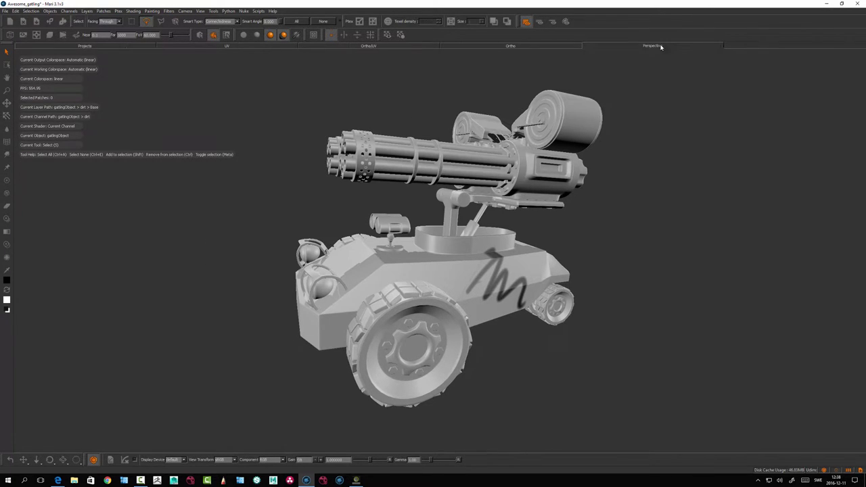
right_click(626, 22)
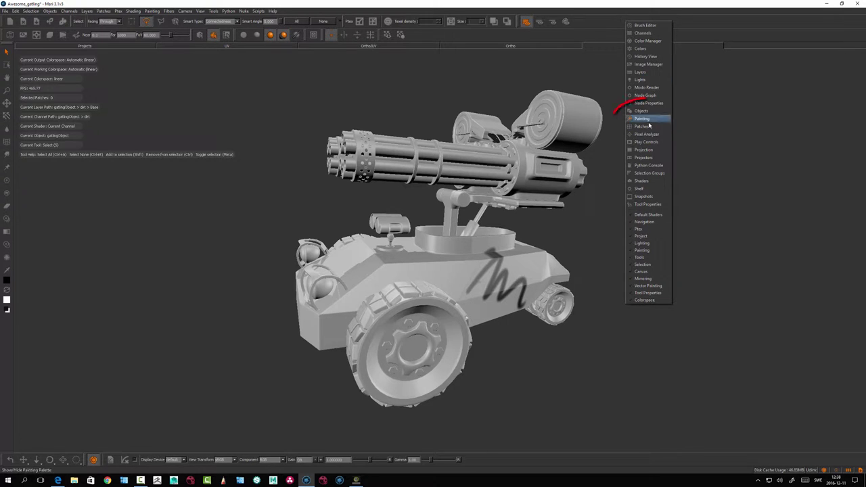
click(638, 111)
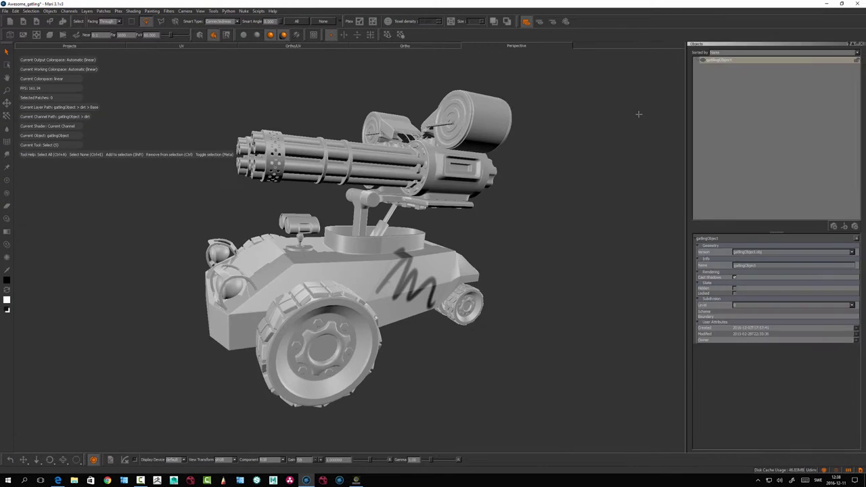
mouse_move(489, 284)
alt+mouse_down()
mouse_move(500, 288)
mouse_move(504, 257)
mouse_move(535, 237)
mouse_move(489, 282)
mouse_move(505, 260)
alt+mouse_up()
key(s)
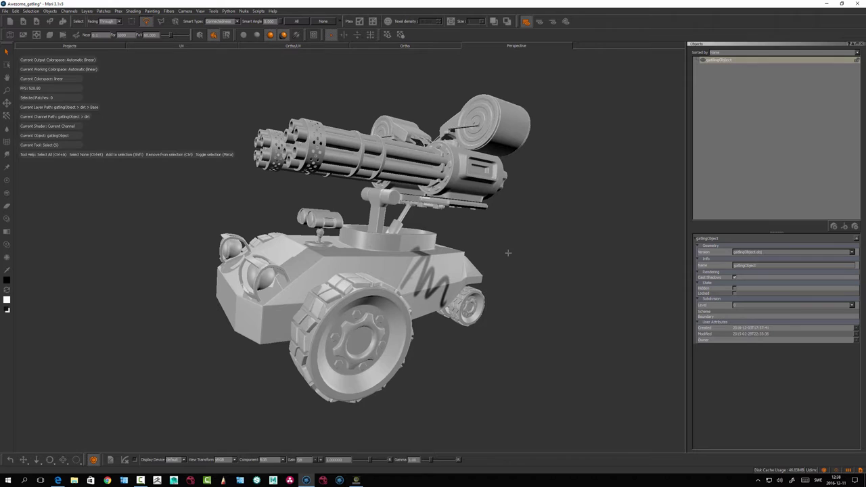
mouse_move(447, 300)
alt+mouse_down()
mouse_move(422, 270)
mouse_move(452, 304)
mouse_move(441, 302)
alt+mouse_up()
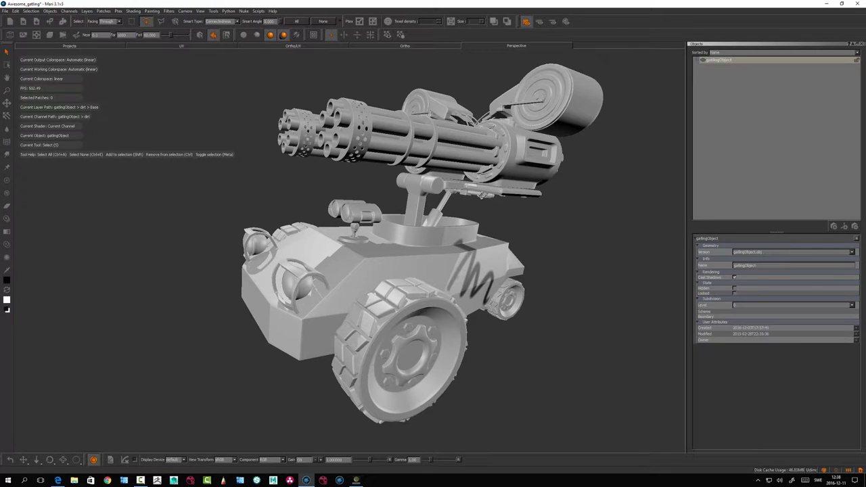
alt+drag(476, 192, 471, 195)
alt+right_drag(471, 195, 460, 193)
mouse_move(460, 194)
alt+mouse_down()
mouse_move(478, 212)
mouse_move(468, 207)
alt+mouse_up()
Add alembic_creased.abc from the Z: drive as a new version of gatlingObject, accepting the default version settings
right_click(719, 62)
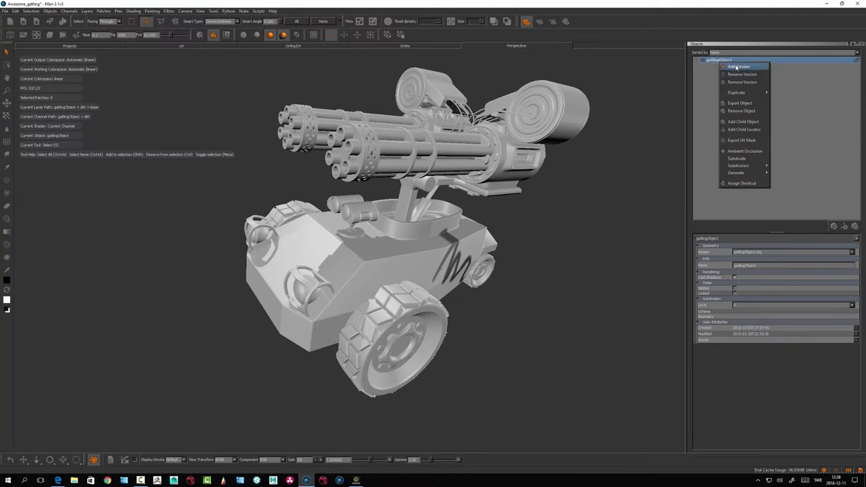
click(737, 67)
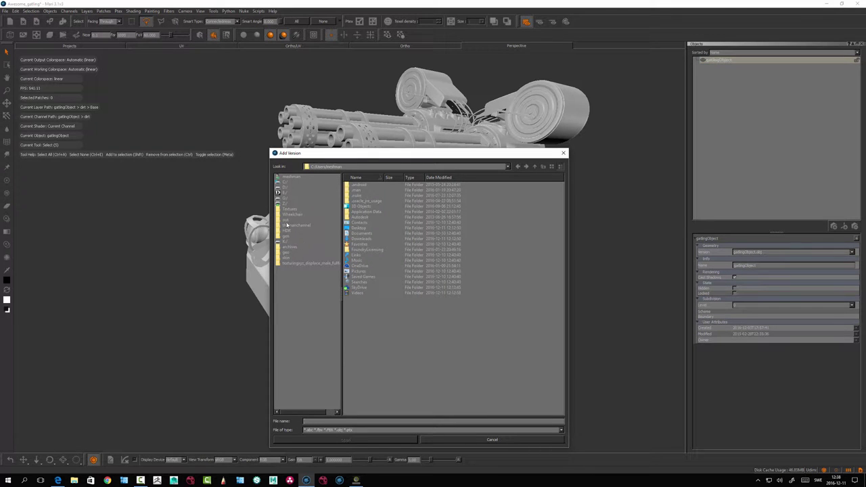
drag(361, 157, 339, 143)
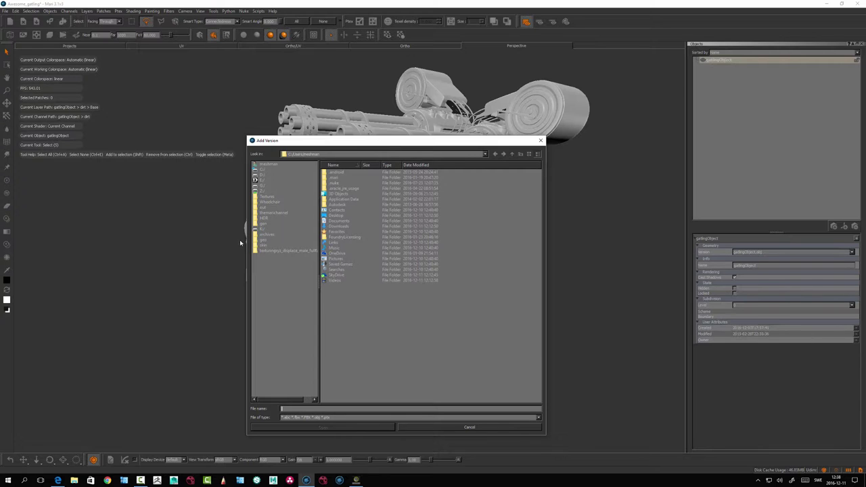
click(264, 192)
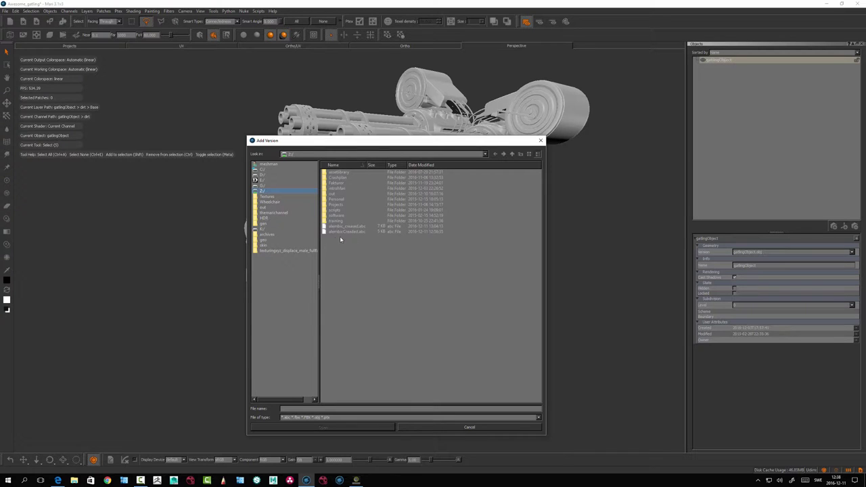
click(349, 227)
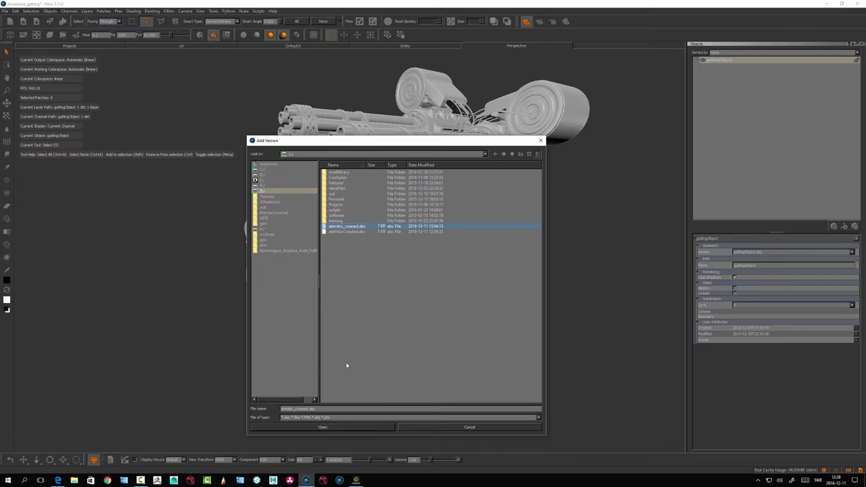
click(323, 428)
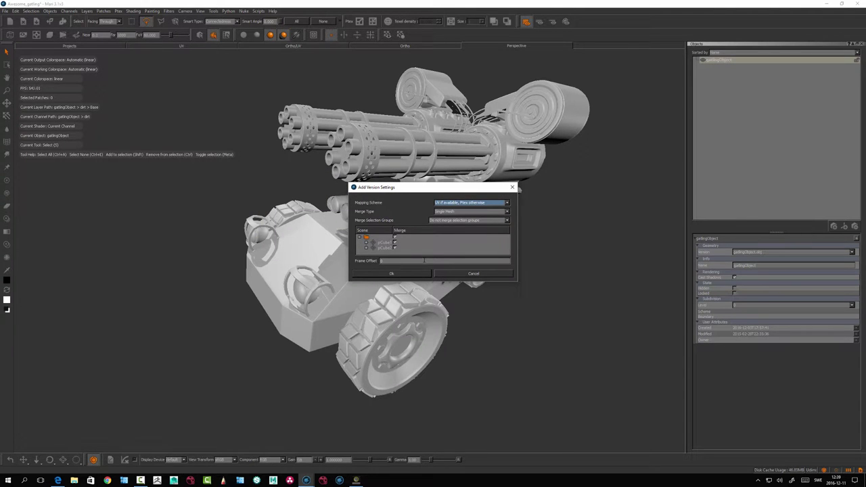
click(409, 275)
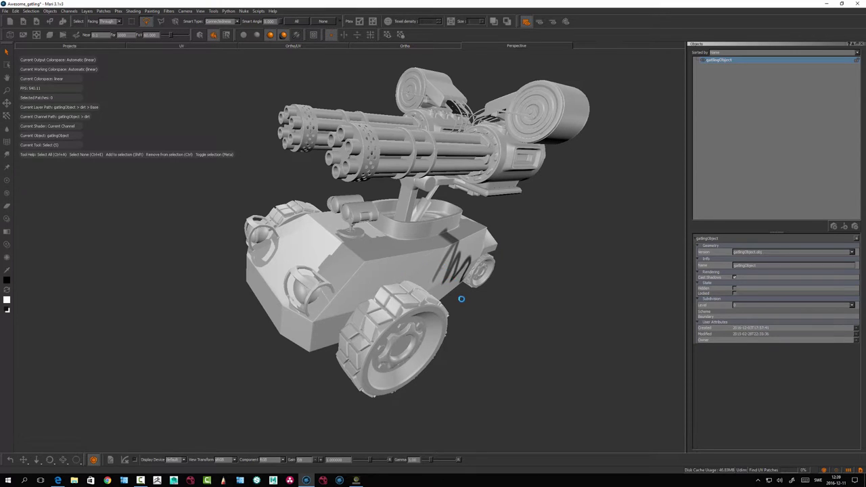
Try out the alembic_creased_Merged geometry version on gatlingObject and return to the gatlingObject.obj version
alt+drag(492, 320, 471, 309)
alt+right_drag(471, 310, 482, 307)
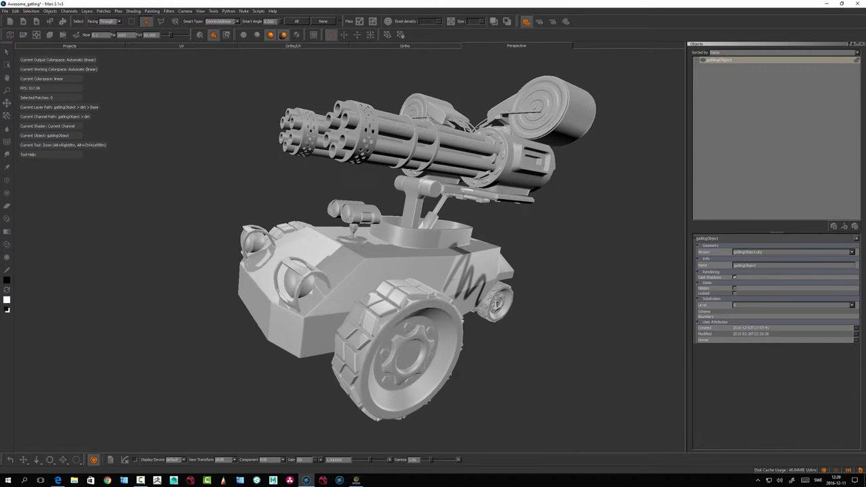
alt+drag(482, 307, 489, 306)
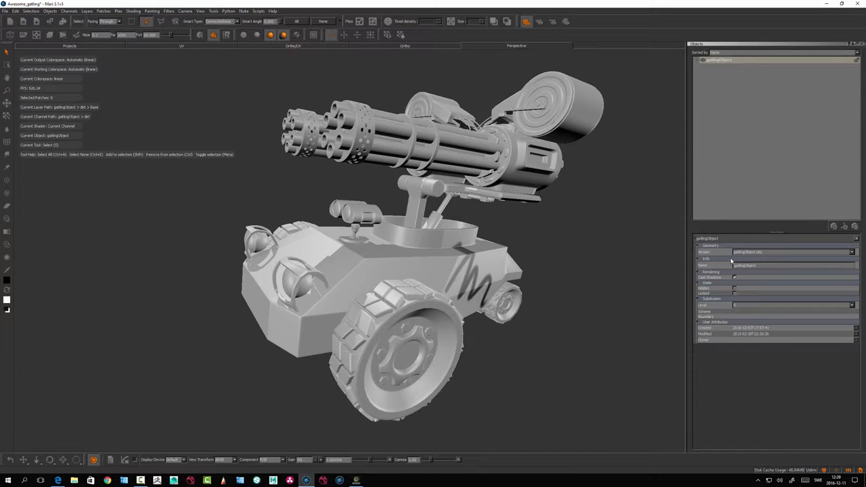
click(759, 253)
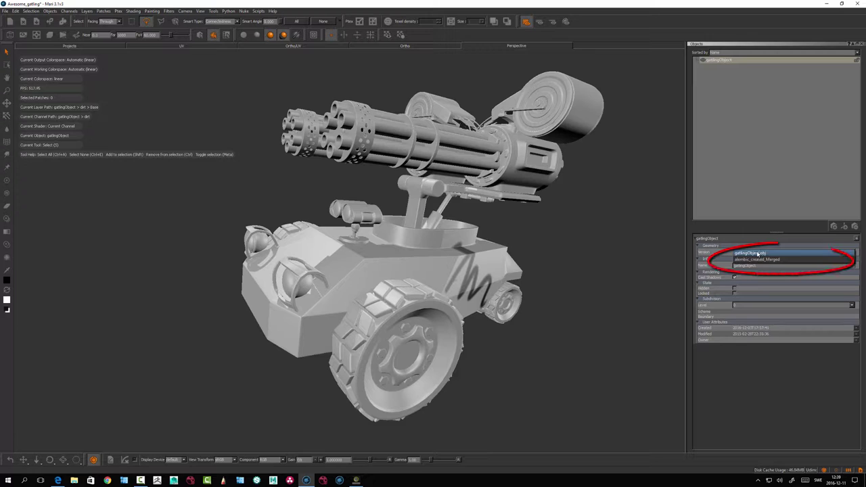
click(751, 260)
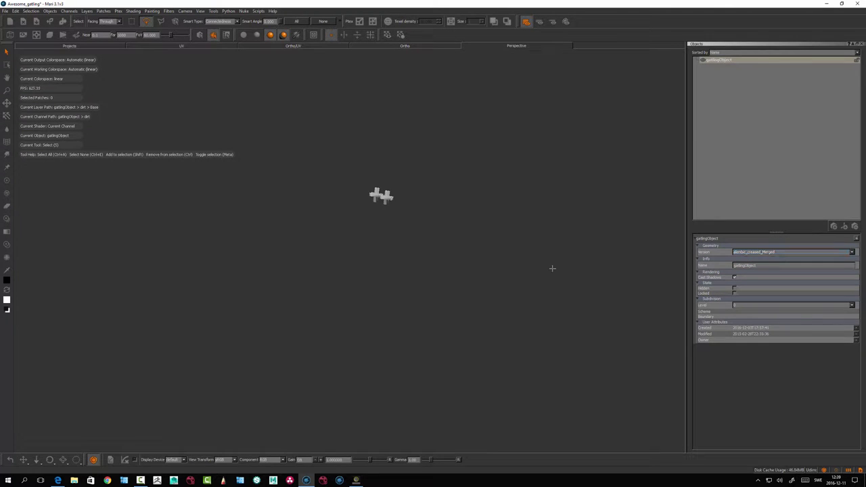
alt+middle_drag(445, 270, 453, 378)
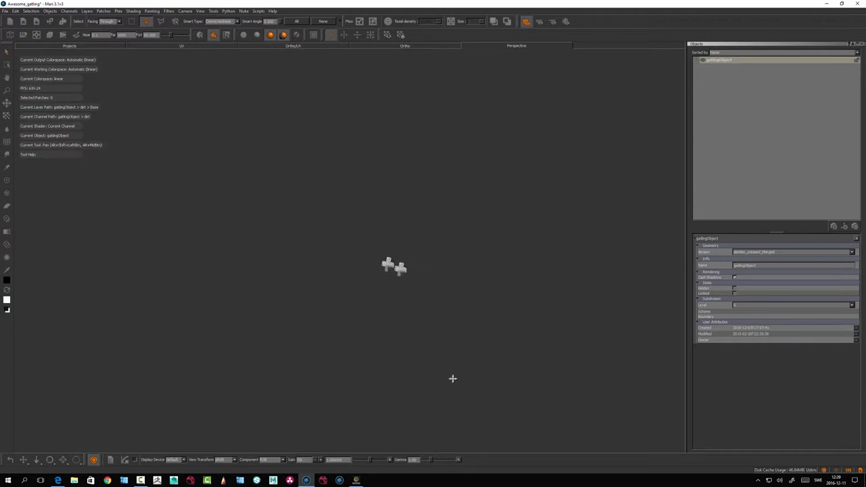
alt+right_drag(453, 379, 514, 379)
alt+middle_drag(452, 378, 331, 328)
alt+right_drag(453, 379, 528, 378)
mouse_move(452, 378)
alt+mouse_down()
mouse_move(500, 406)
mouse_move(453, 379)
alt+mouse_up()
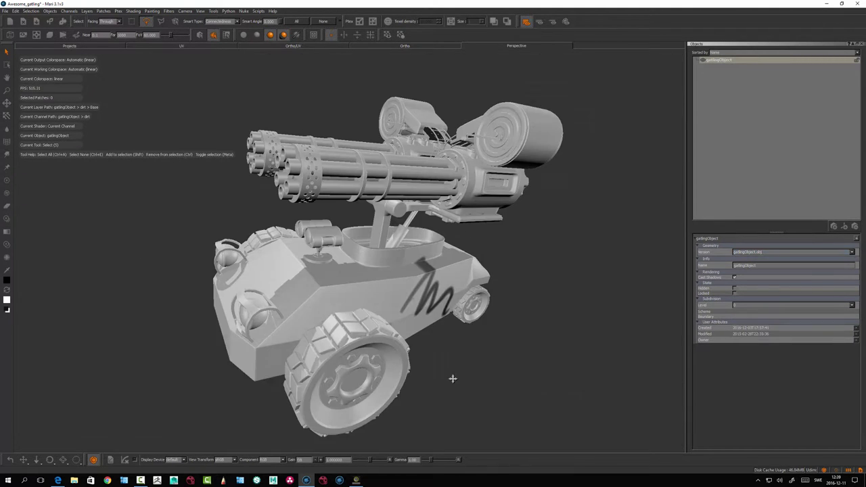
alt+drag(453, 378, 452, 378)
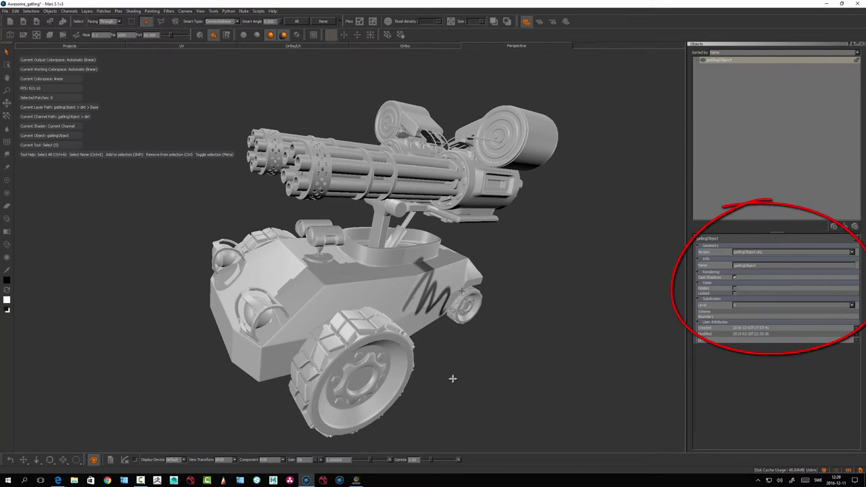
alt+drag(452, 378, 452, 379)
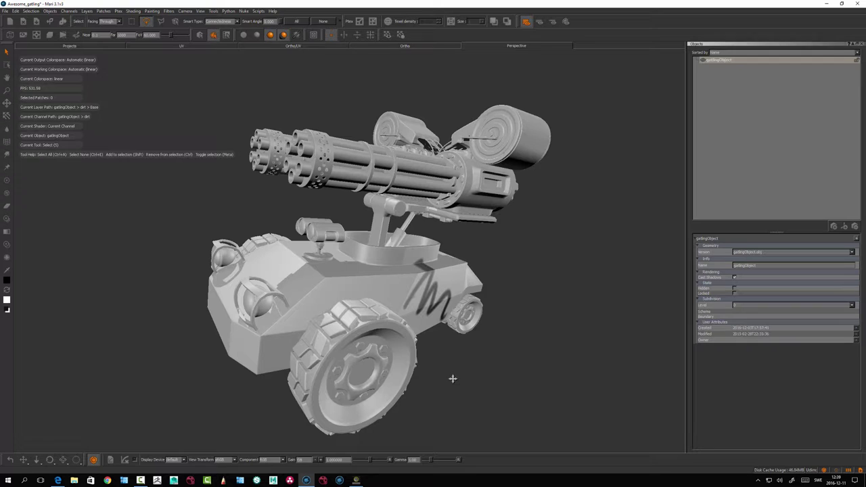
alt+drag(453, 378, 452, 379)
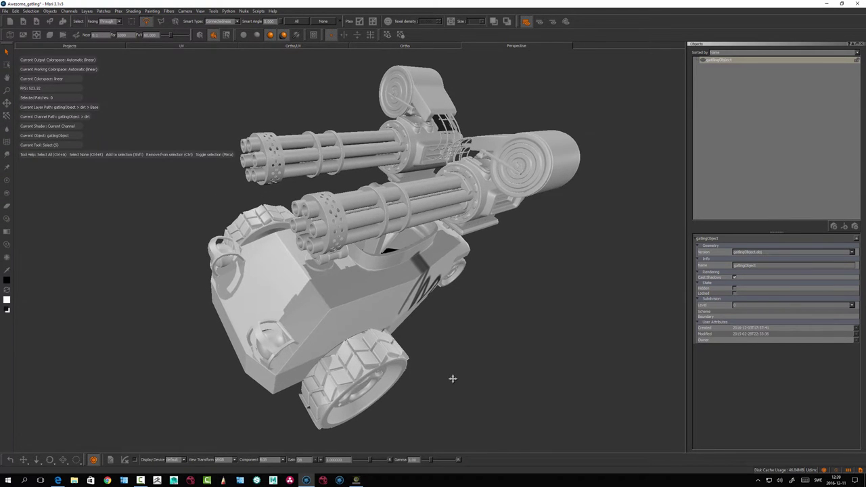
Show the Lights palette and change the position of light One to shift the shadows on the vehicle
right_click(608, 22)
click(621, 80)
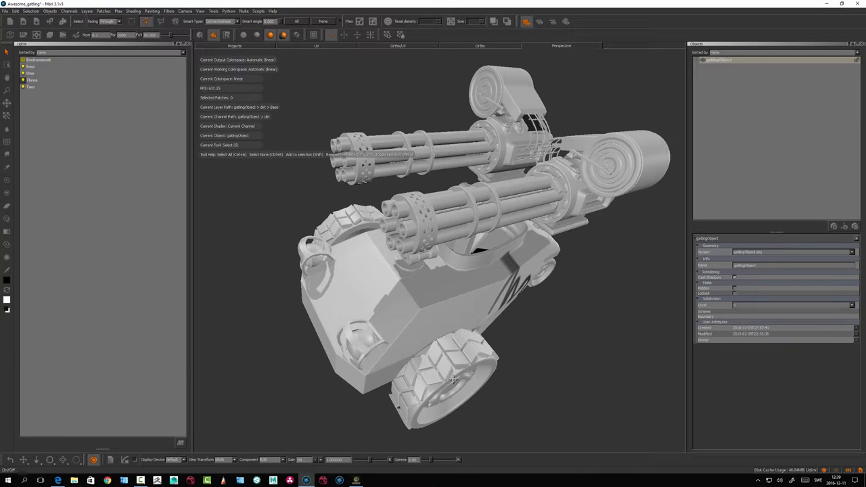
click(31, 67)
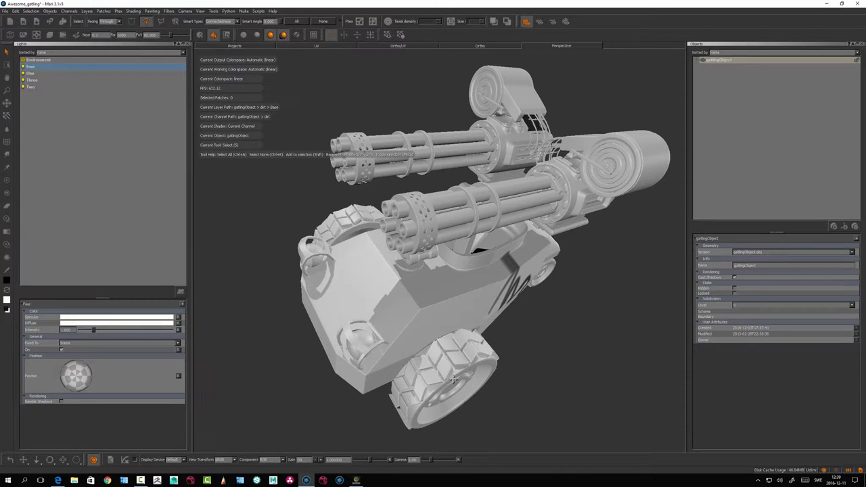
key(Down)
drag(76, 376, 82, 373)
alt+drag(453, 379, 456, 319)
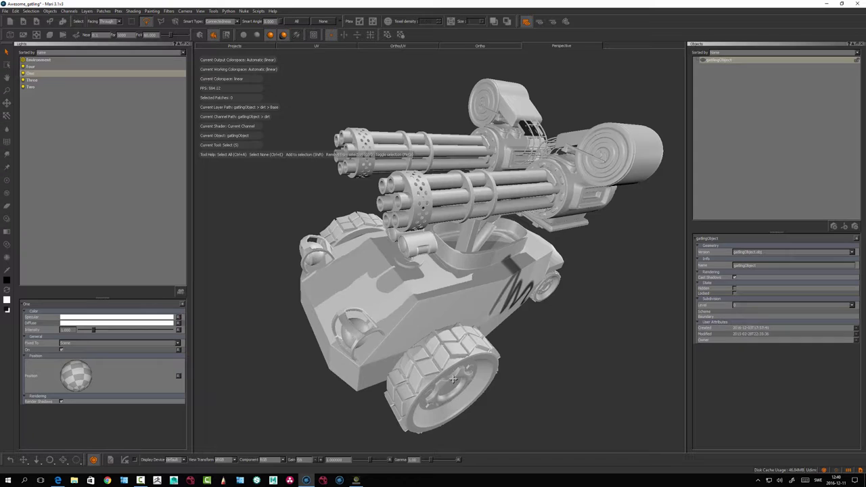
Toggle shadow casting for gatlingObject off and back on to compare the shading on the vehicle
click(735, 277)
alt+drag(376, 330, 453, 379)
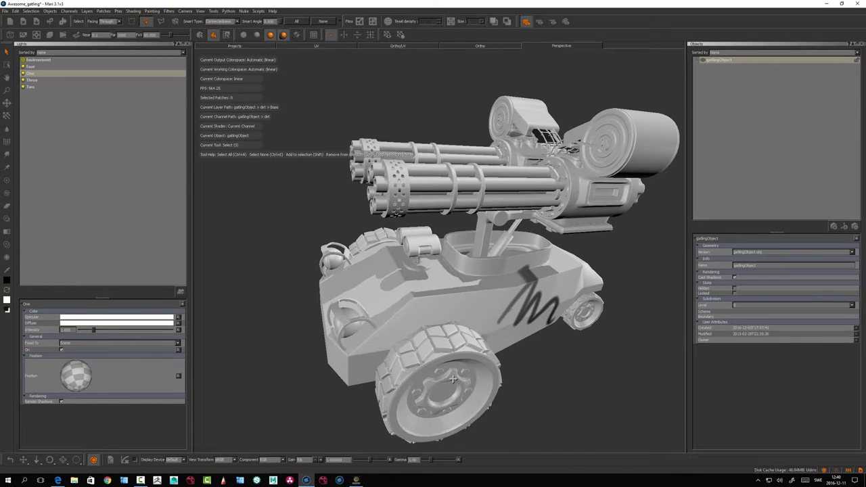
alt+drag(506, 328, 530, 341)
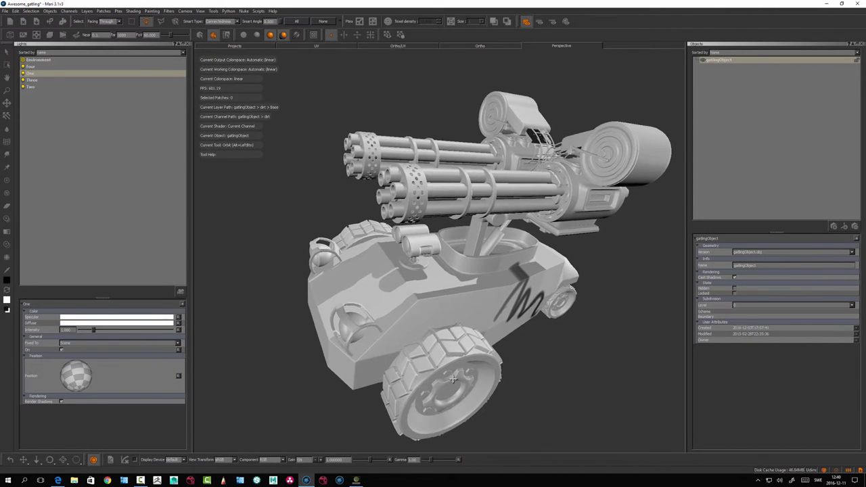
Hide gatlingObject, show it again and frame it in the perspective view
key(h)
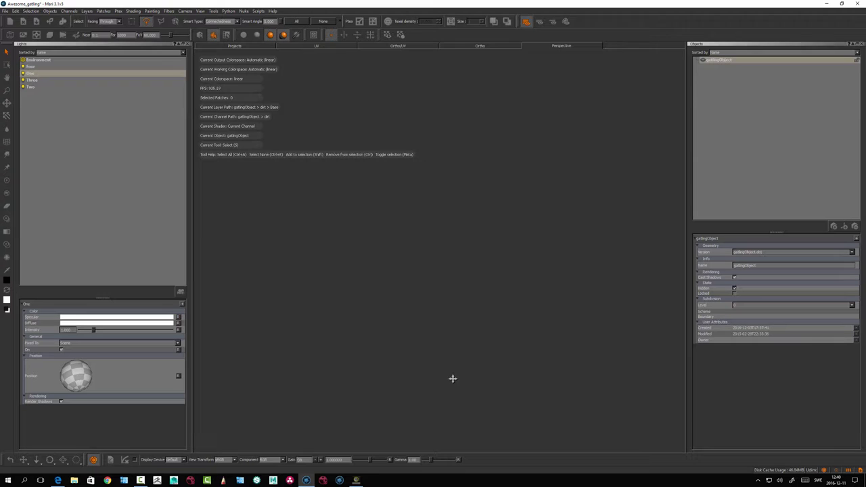
key(h)
key(f)
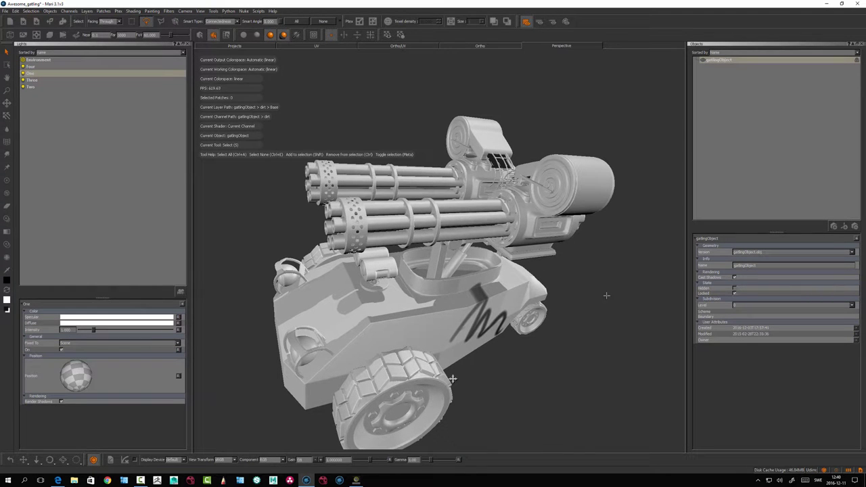
With gatlingObject locked, try a Paint tool stroke on the side of the vehicle's hull and undo it
alt+drag(606, 295, 535, 321)
key(p)
alt+drag(452, 379, 324, 314)
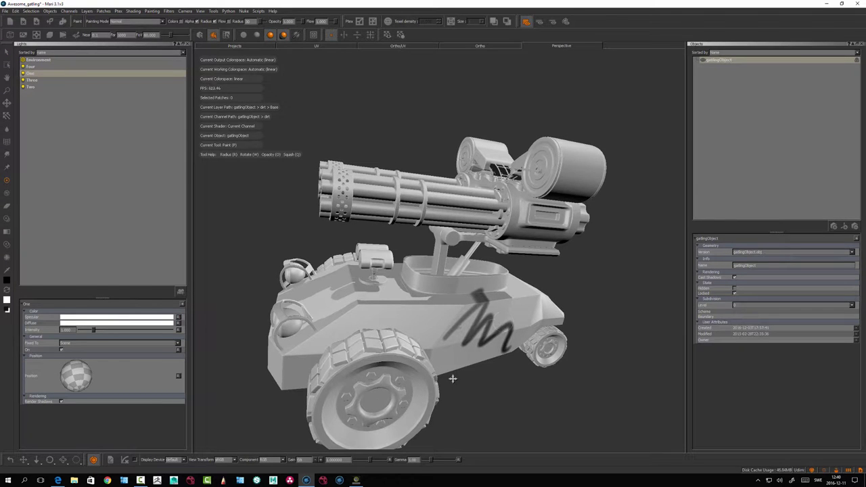
mouse_move(459, 328)
mouse_down()
mouse_move(450, 340)
mouse_move(410, 333)
mouse_move(457, 336)
mouse_up()
key(ctrl+z)
key(ctrl+z)
mouse_move(674, 288)
alt+mouse_down()
mouse_move(626, 282)
mouse_move(654, 303)
alt+mouse_up()
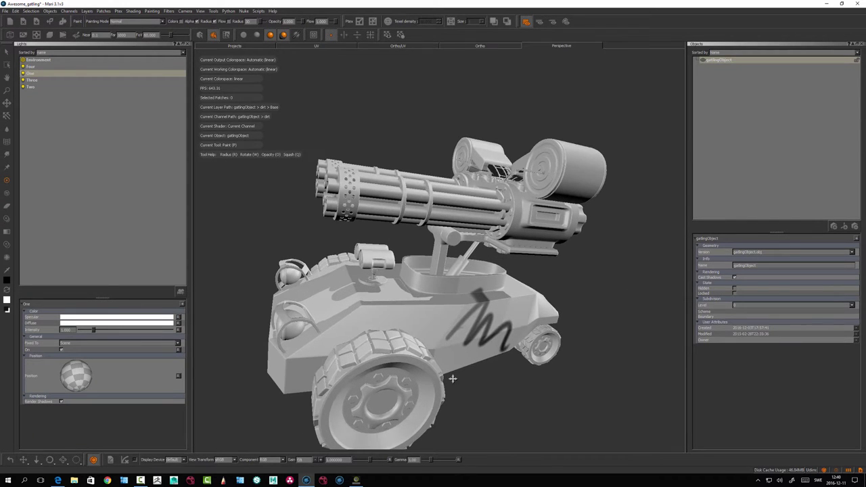
alt+drag(453, 379, 529, 367)
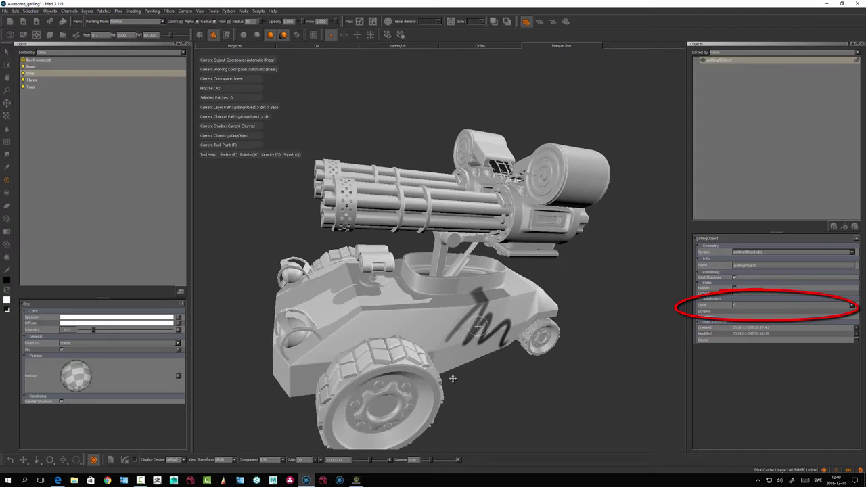
Open the Subdivide settings for gatlingObject and choose subdivision level 1
alt+middle_drag(460, 368, 503, 346)
alt+drag(503, 347, 527, 379)
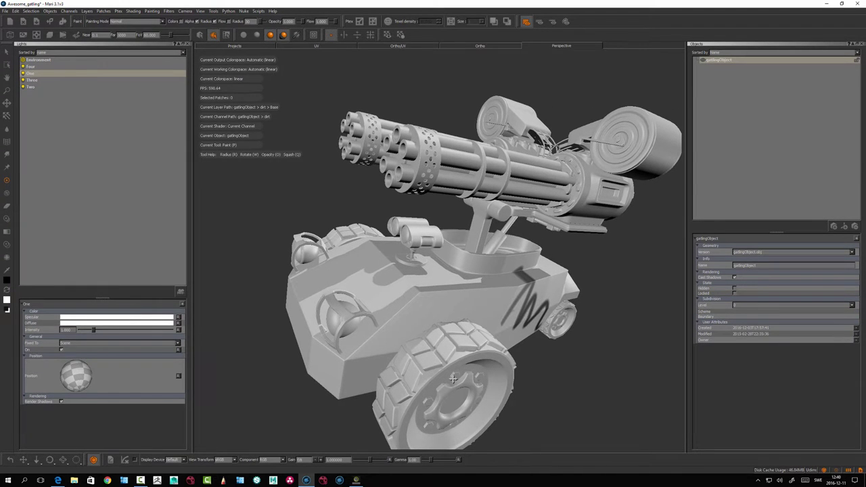
click(50, 11)
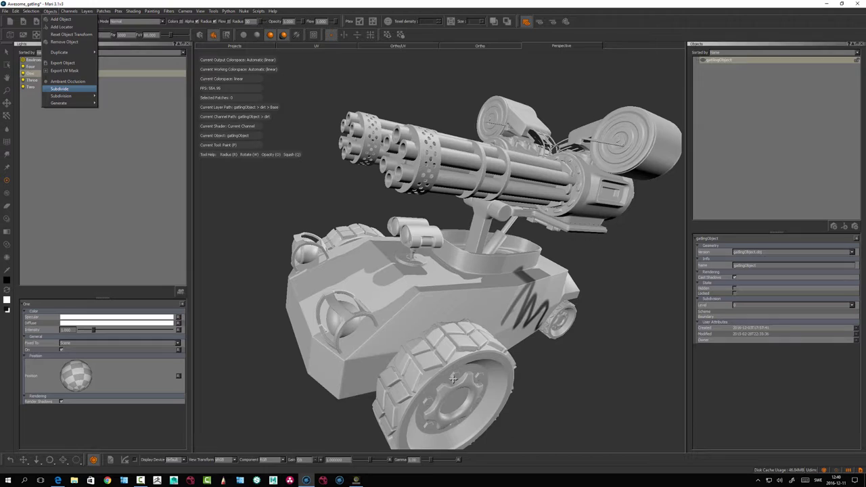
click(59, 89)
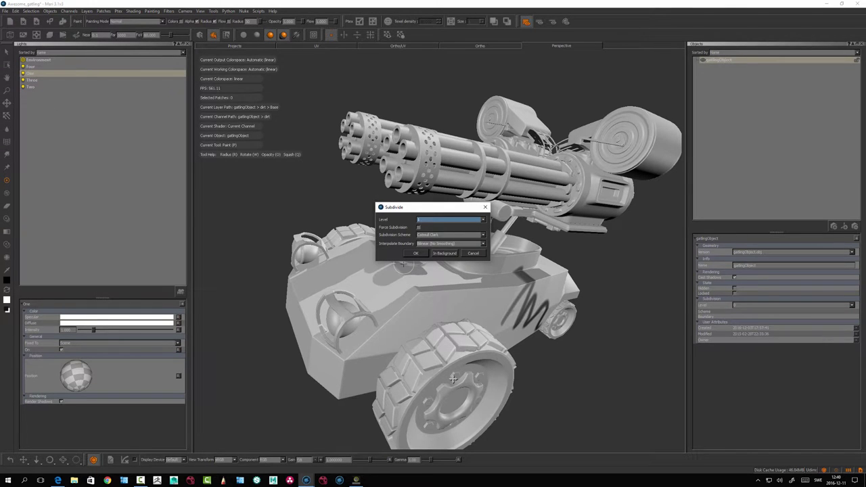
click(451, 219)
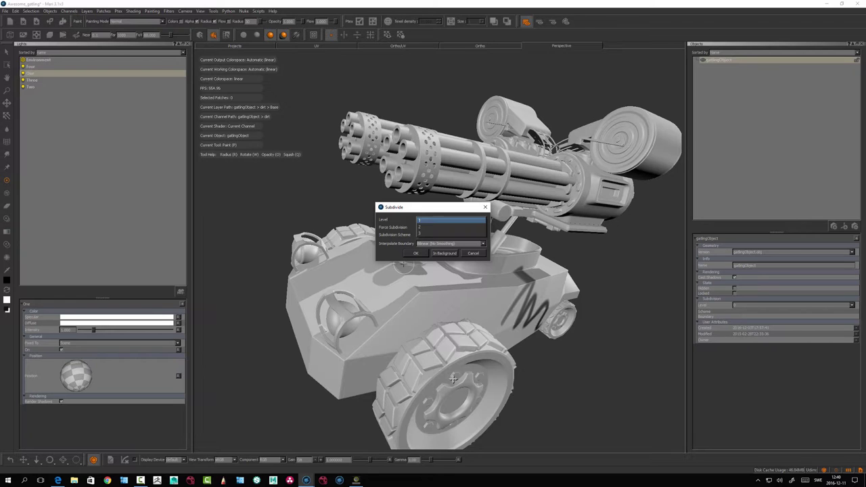
key(Return)
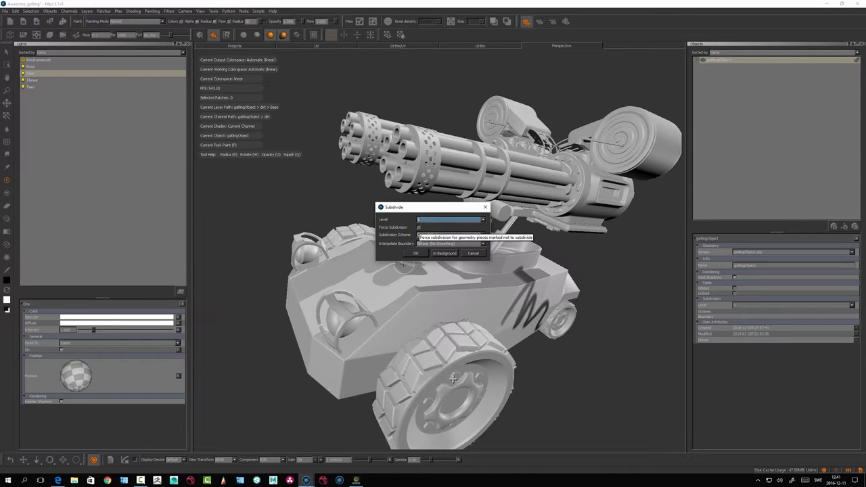
drag(442, 211, 438, 207)
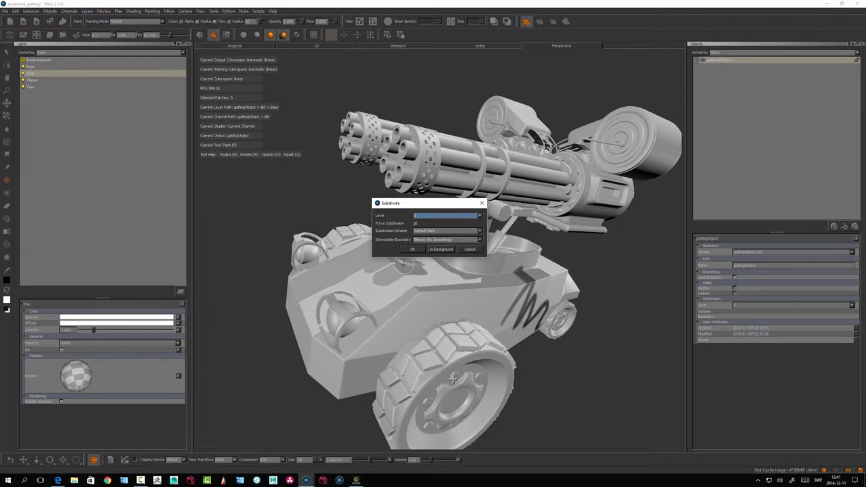
drag(438, 203, 435, 203)
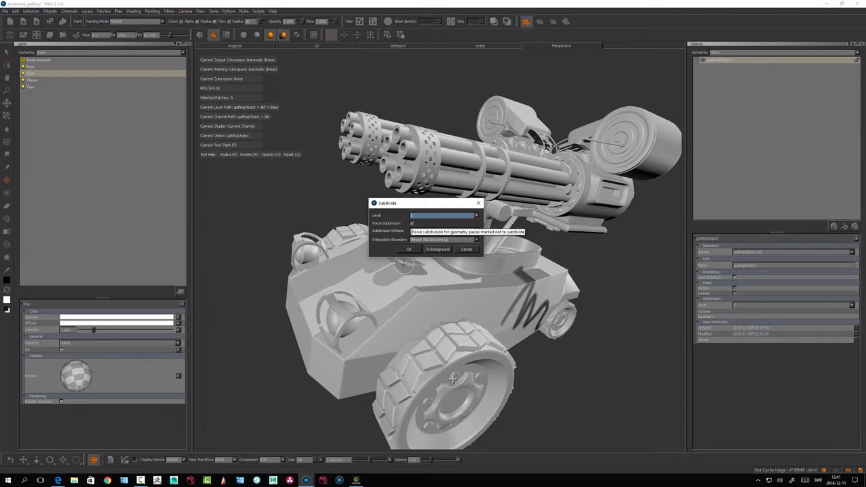
drag(429, 207, 439, 209)
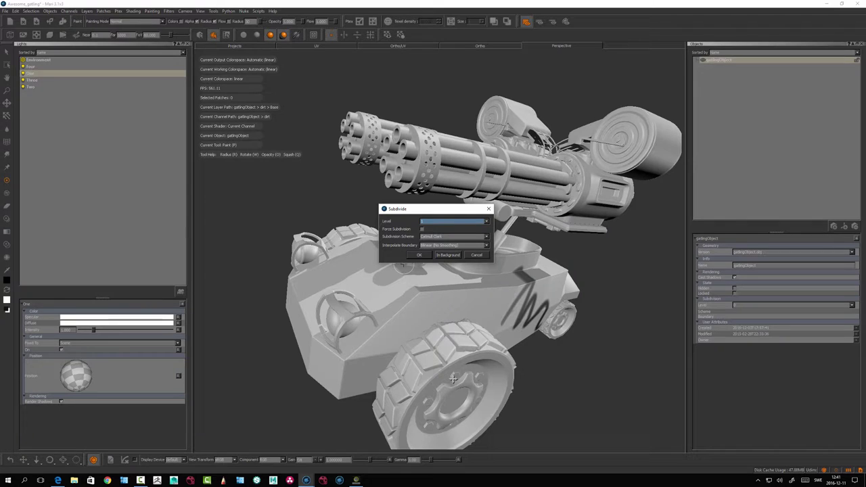
drag(433, 209, 429, 202)
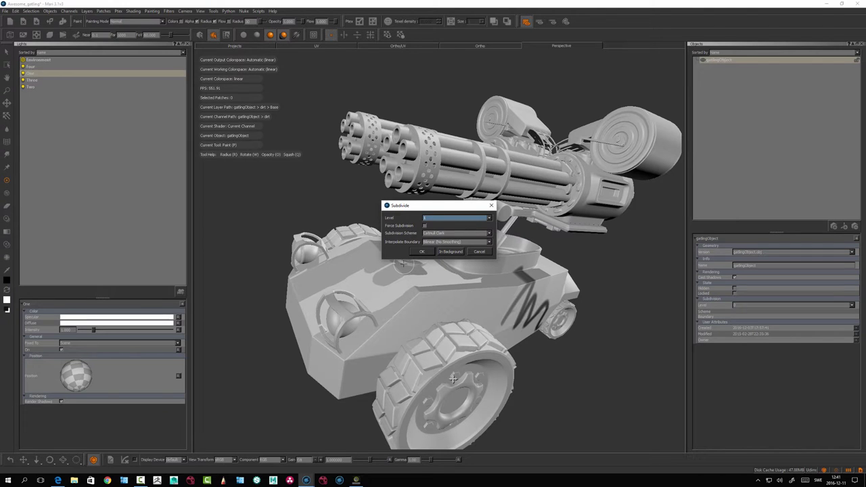
drag(449, 210, 459, 210)
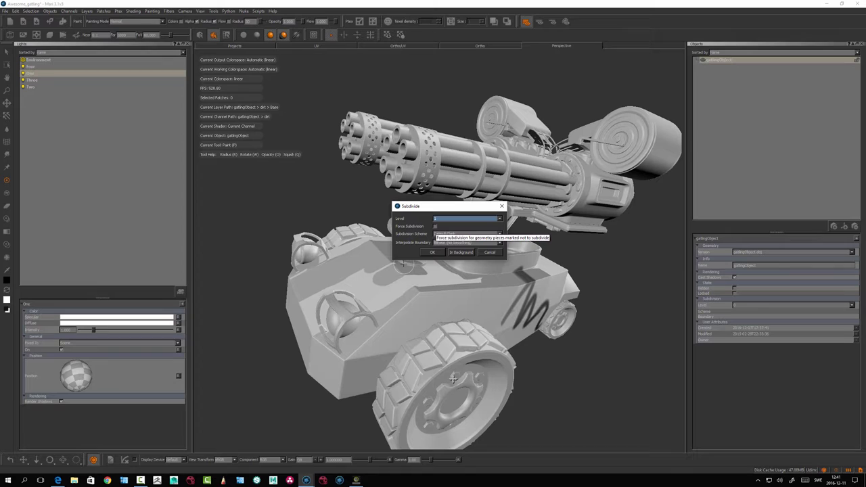
Subdivide gatlingObject with Force Subdivision on, the Catmull Clark scheme and Sharp Edges & Sharp Corners as boundary interpolation
mouse_move(468, 209)
mouse_down()
mouse_move(468, 197)
mouse_move(482, 209)
mouse_up()
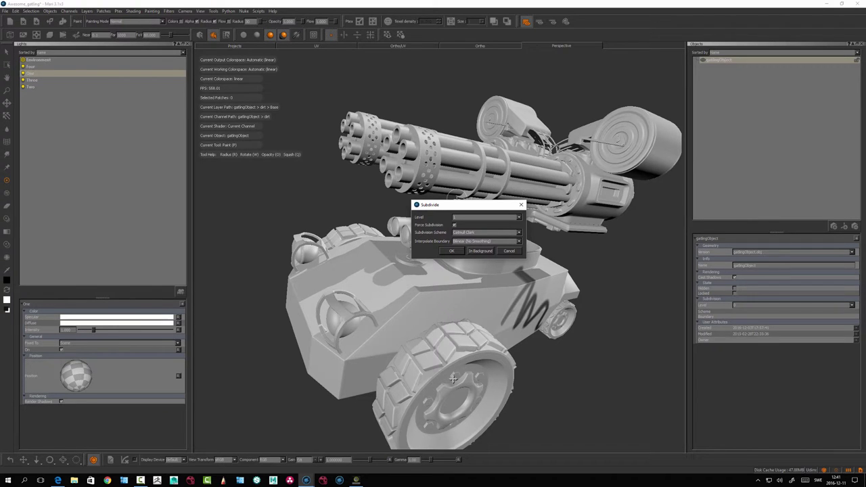
click(485, 232)
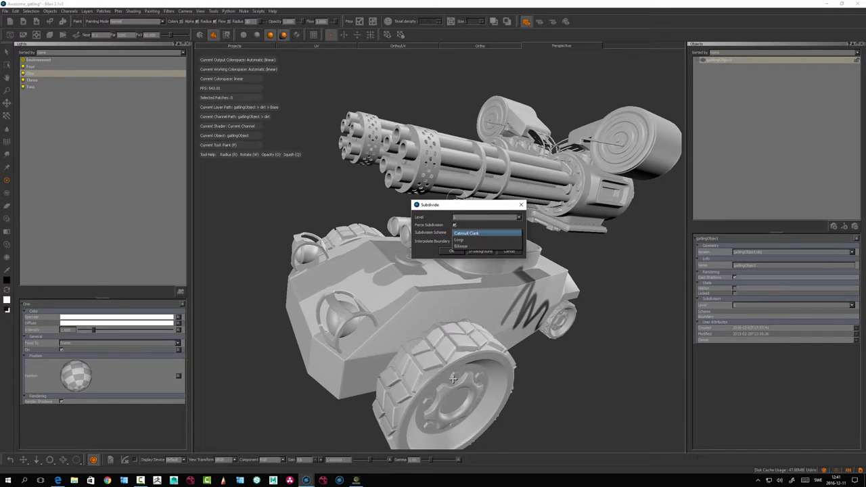
click(482, 233)
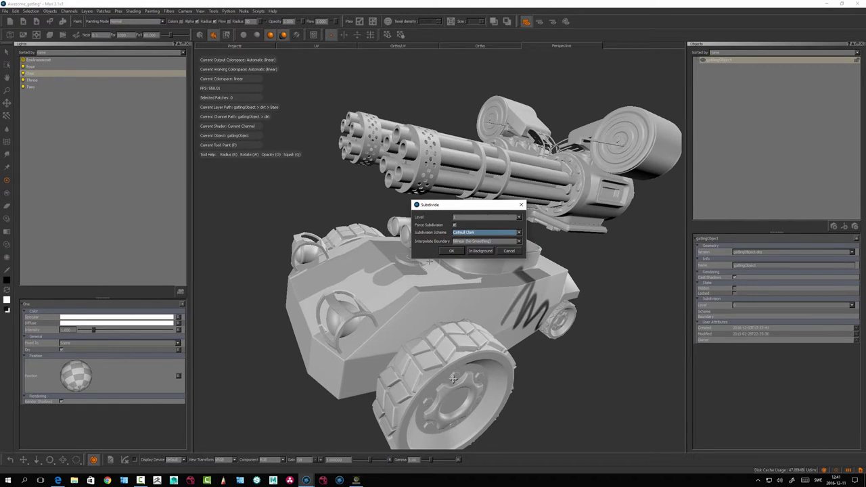
click(486, 241)
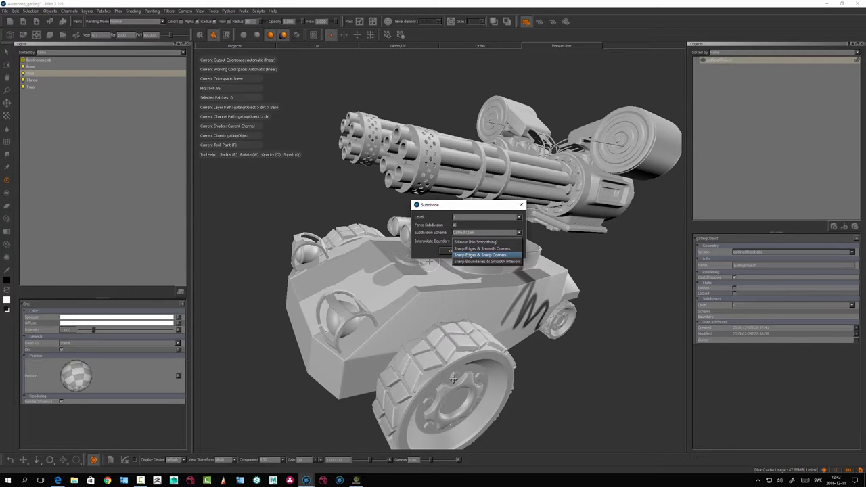
click(480, 254)
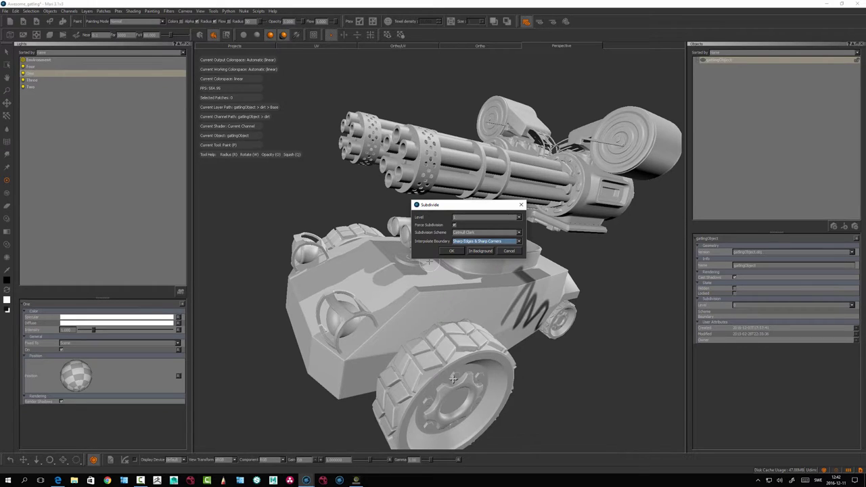
click(453, 251)
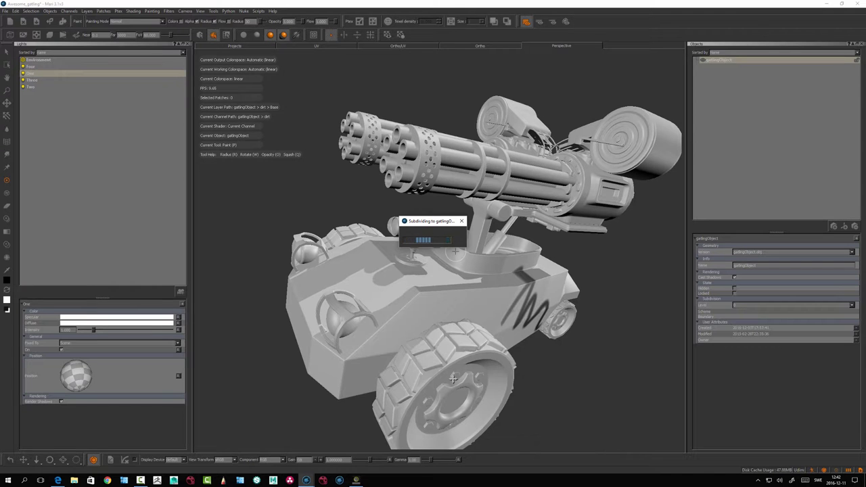
Turn on the wireframe display and inspect the subdivided mesh on the vehicle's hull, wheels and guns
alt+drag(471, 376, 547, 391)
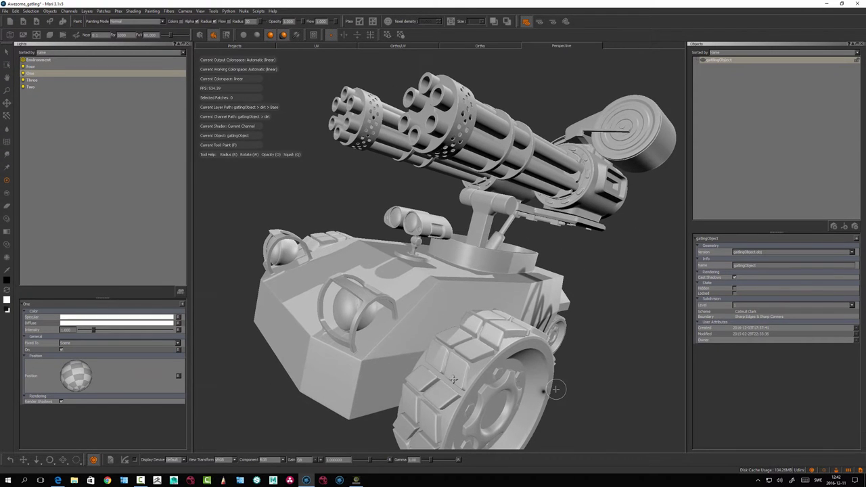
key(alt+w)
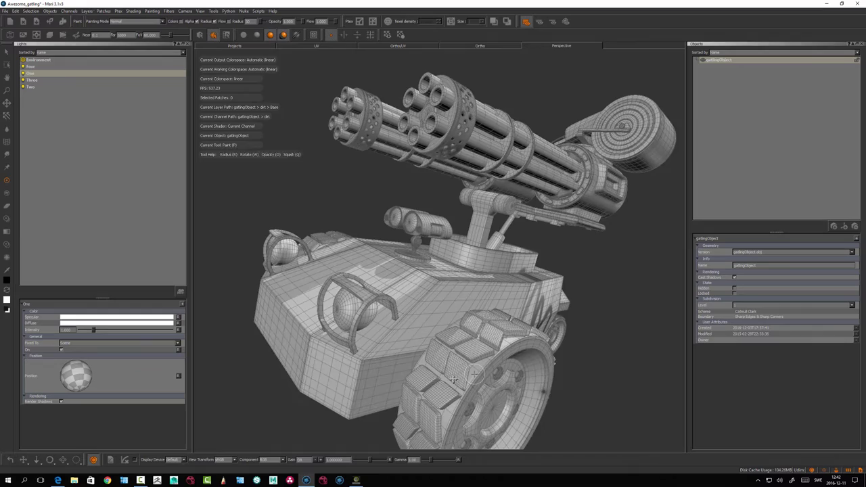
alt+drag(498, 377, 454, 376)
alt+right_drag(455, 377, 489, 386)
alt+drag(489, 385, 472, 381)
alt+right_drag(473, 380, 482, 383)
alt+drag(453, 380, 488, 373)
alt+right_drag(489, 373, 433, 365)
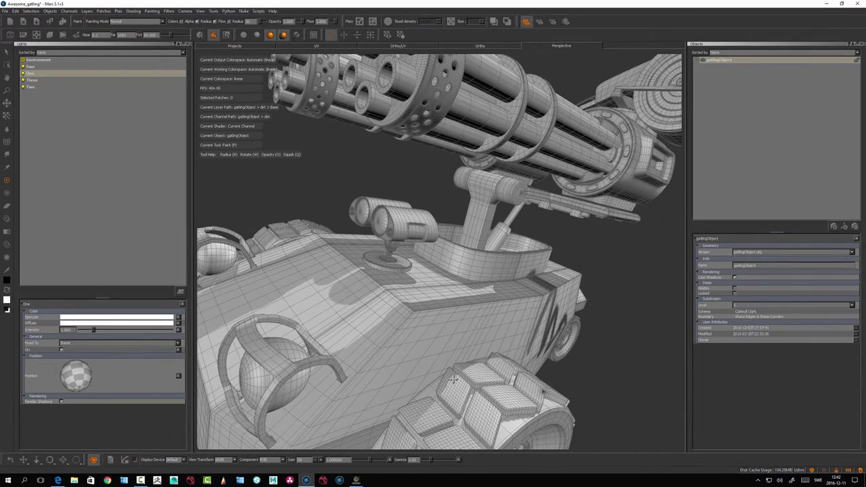
Switch gatlingObject's subdivision level to 0 and back to 1 to compare the mesh on the hull
click(757, 305)
click(757, 299)
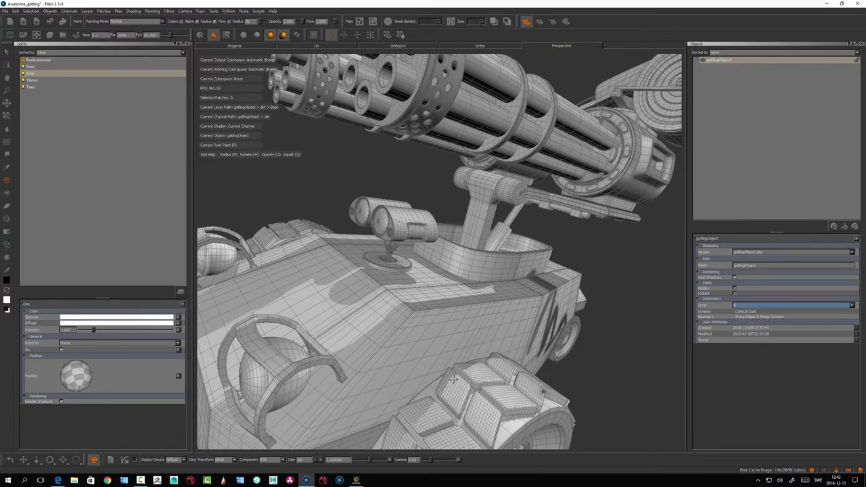
click(758, 305)
click(758, 311)
Examine the level 1 wireframe on the gatling barrels, the turret ring and the vehicle as a whole
alt+drag(497, 249, 523, 262)
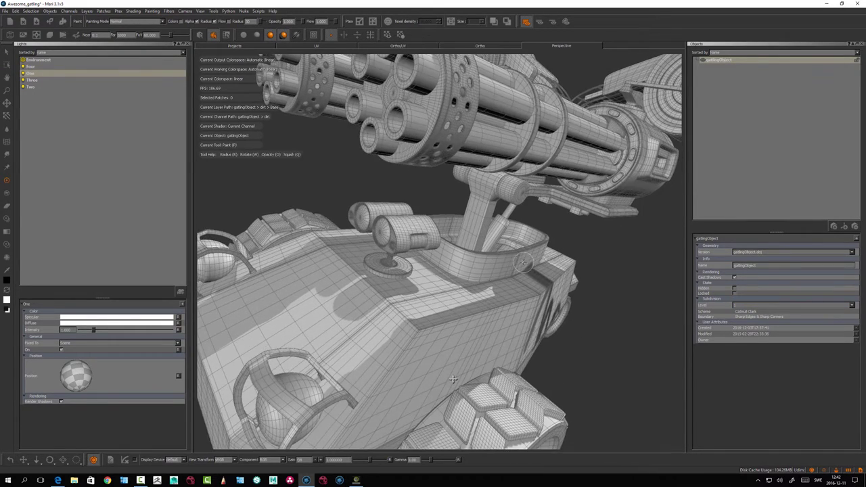
alt+middle_drag(523, 262, 518, 383)
alt+drag(517, 382, 440, 359)
alt+middle_drag(602, 300, 480, 276)
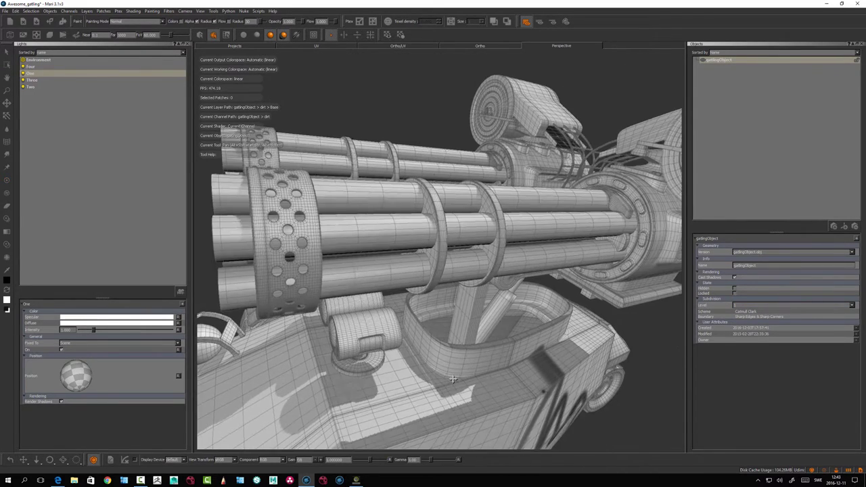
alt+drag(477, 277, 459, 272)
mouse_move(453, 279)
alt+middle_down()
mouse_move(443, 367)
mouse_move(428, 362)
alt+middle_up()
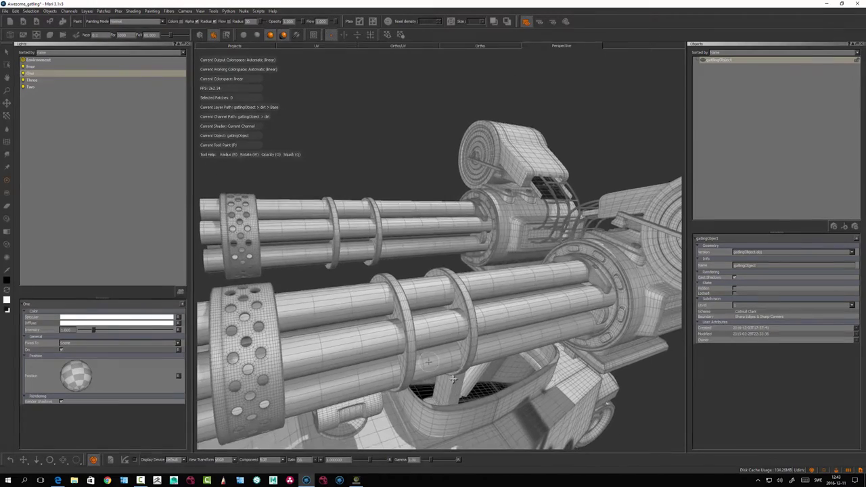
alt+right_drag(452, 379, 366, 358)
alt+drag(406, 368, 453, 378)
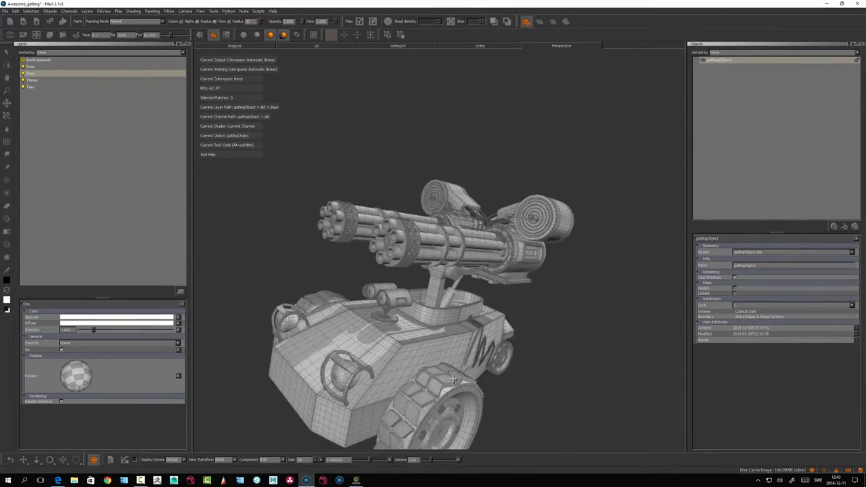
Compare subdivision levels 0 and 1 on a close view of the gatling barrels, ending on level 1
scroll(452, 378, up, 5)
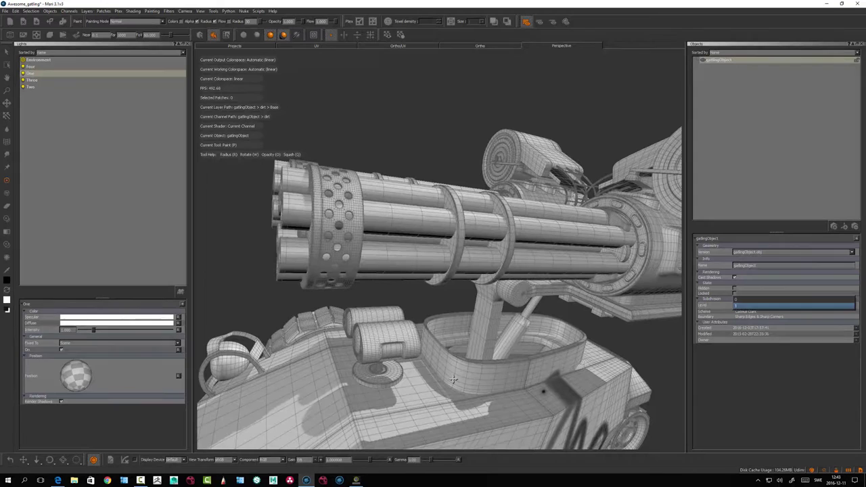
click(793, 300)
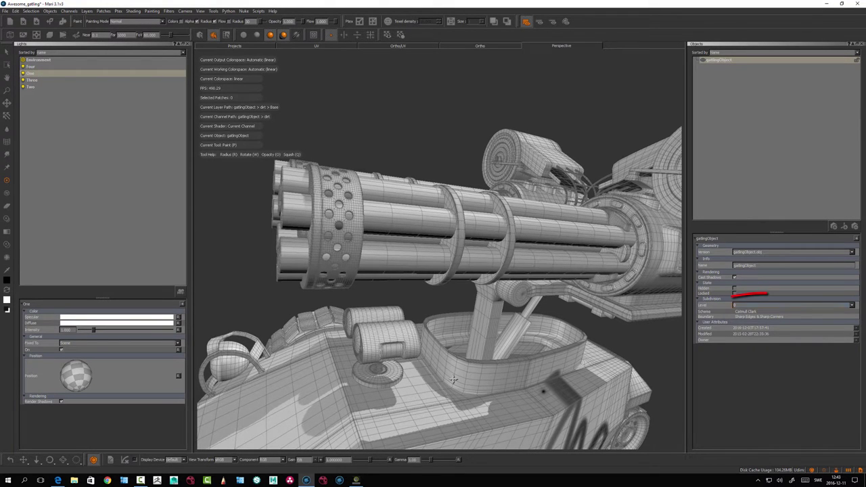
click(792, 305)
click(793, 310)
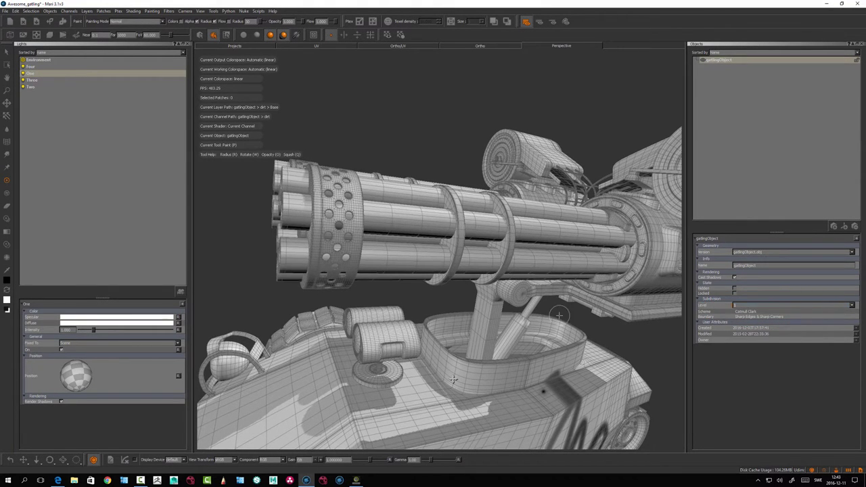
Compare subdivision levels 0 and 1 on the cylindrical support strut beneath the guns, returning to level 1
alt+drag(453, 380, 433, 362)
alt+right_drag(433, 362, 446, 366)
alt+drag(446, 366, 379, 358)
alt+right_drag(378, 358, 478, 369)
alt+drag(477, 368, 452, 379)
alt+right_drag(452, 378, 452, 379)
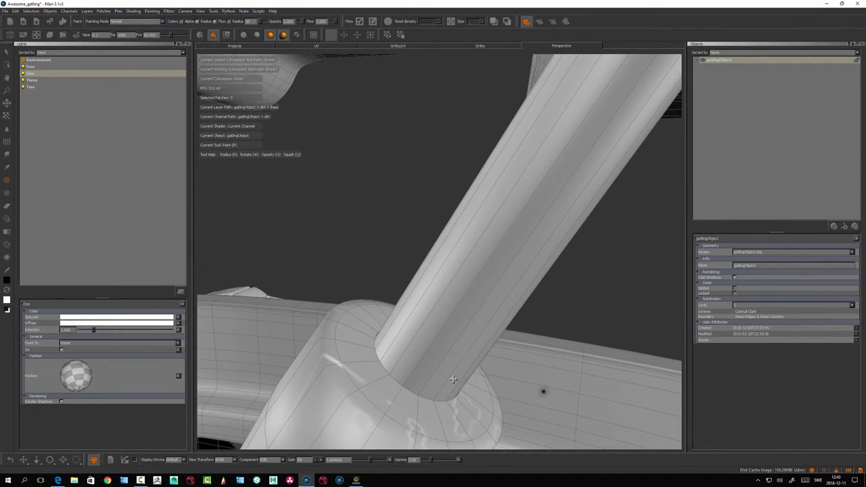
click(792, 305)
click(792, 300)
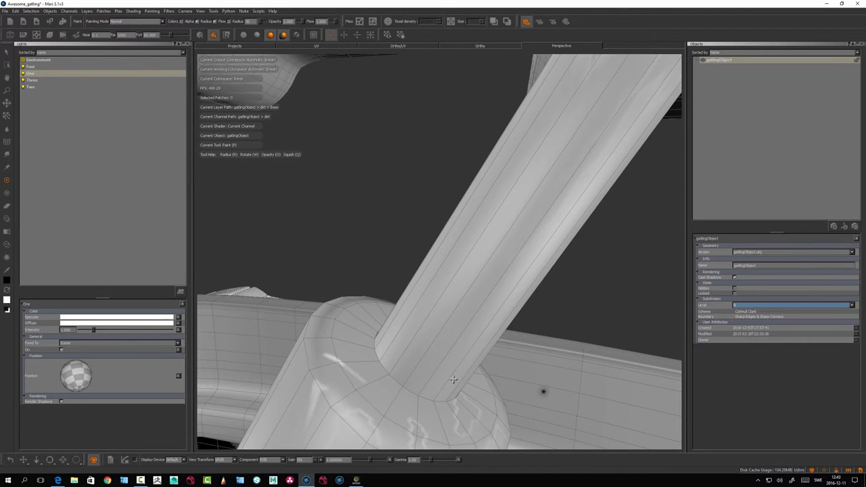
click(792, 305)
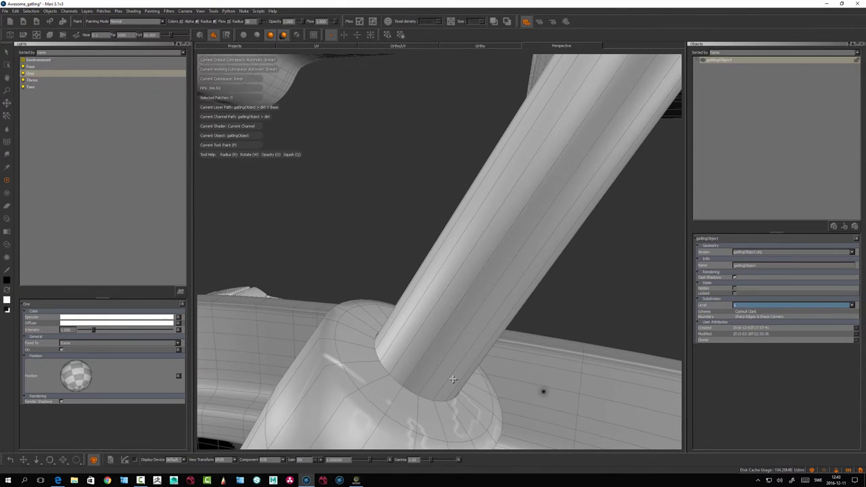
Set the subdivision level to 0 and examine the faceting of the support strut and the surrounding turret mount
scroll(453, 379, up, 5)
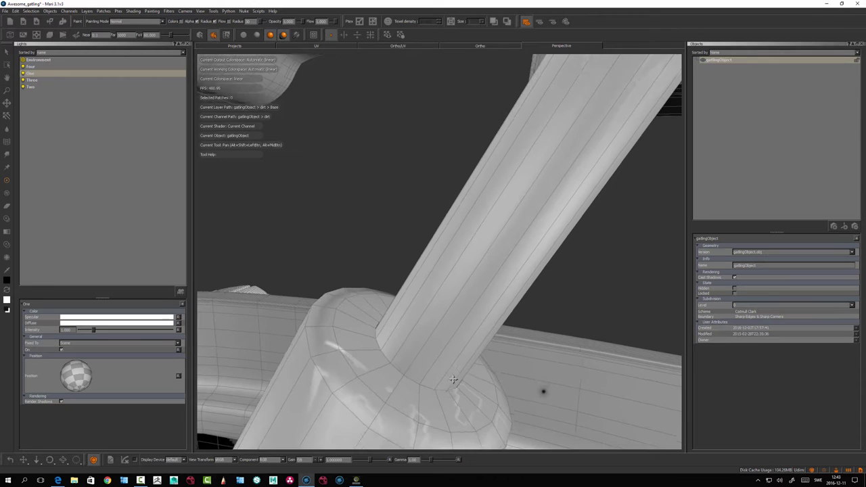
alt+right_drag(453, 380, 453, 379)
alt+drag(453, 379, 453, 380)
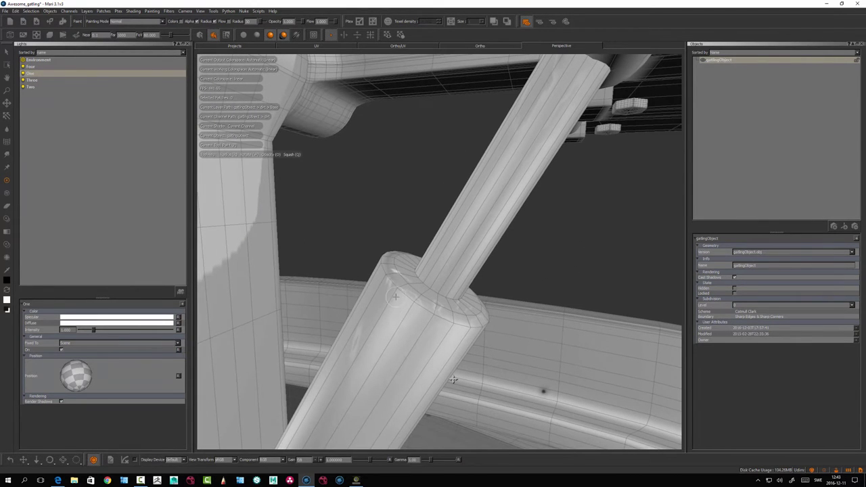
alt+drag(429, 323, 433, 328)
alt+right_drag(433, 329, 388, 245)
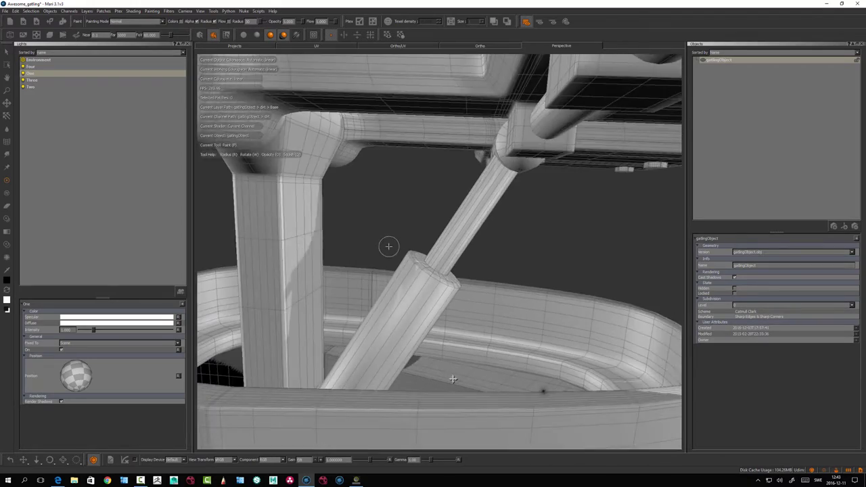
alt+middle_drag(388, 245, 451, 315)
alt+right_drag(451, 315, 407, 304)
mouse_move(407, 304)
alt+mouse_down()
mouse_move(446, 259)
mouse_move(404, 294)
alt+mouse_up()
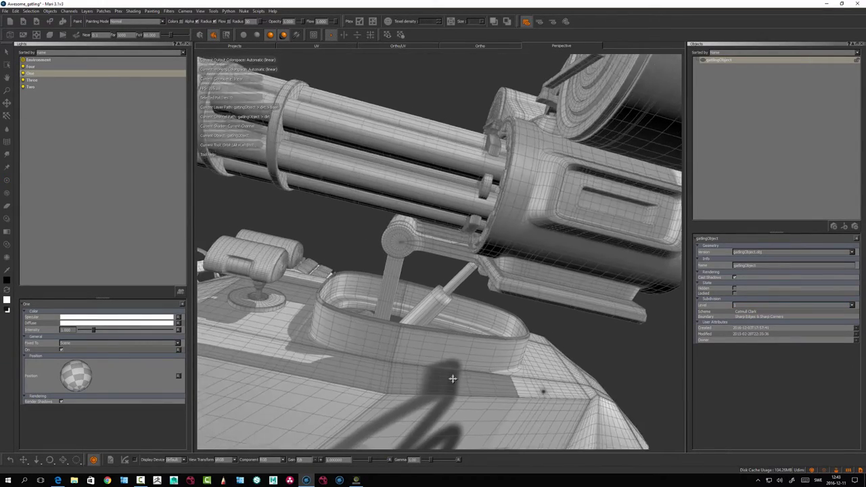
Set the gatlingObject subdivision level to 0 and inspect the wireframe of the whole vehicle
mouse_move(454, 379)
alt+mouse_down()
mouse_move(453, 325)
mouse_move(497, 345)
mouse_move(543, 392)
mouse_move(452, 378)
alt+mouse_up()
click(764, 305)
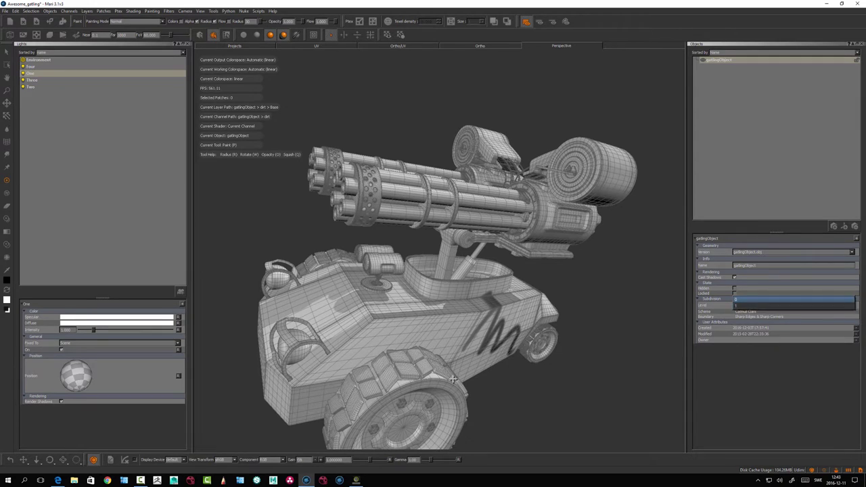
click(763, 299)
alt+drag(609, 295, 555, 284)
alt+drag(452, 379, 453, 379)
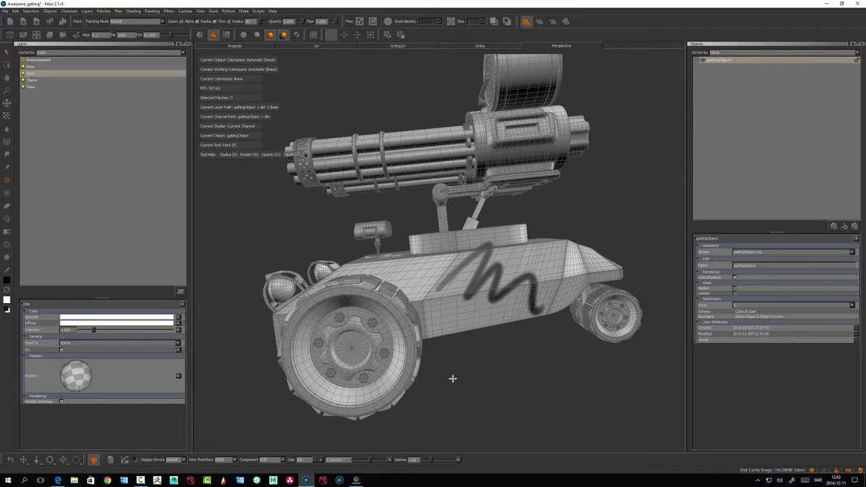
Switch the gatlingObject geometry version to alembic_creased_Merged and examine the two cross-shaped meshes from several angles
click(793, 251)
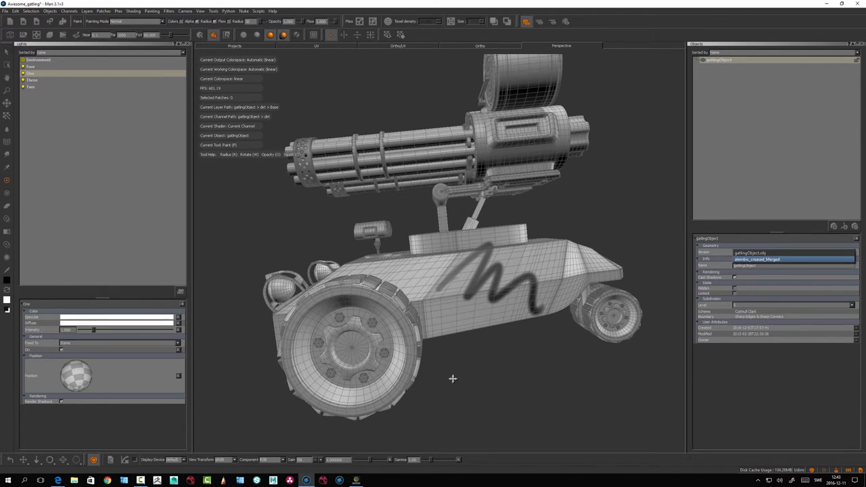
click(758, 259)
alt+middle_drag(418, 317, 432, 395)
alt+right_drag(432, 395, 446, 358)
alt+middle_drag(447, 358, 496, 251)
alt+right_drag(497, 251, 549, 215)
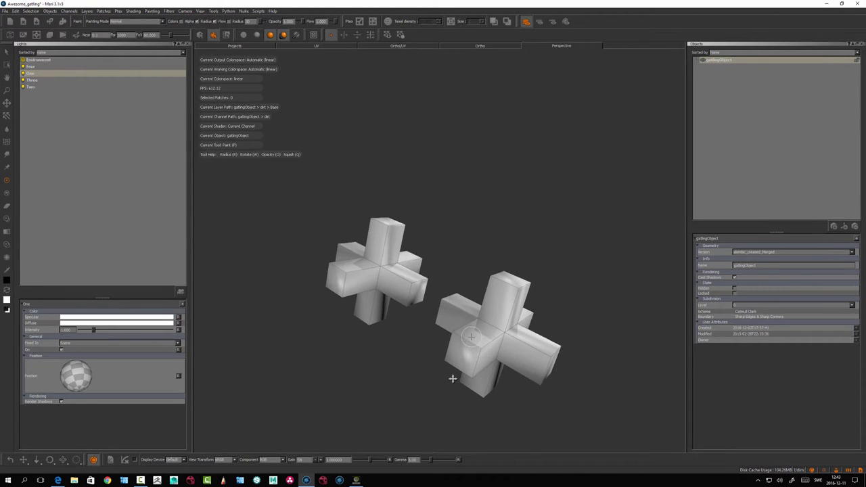
alt+drag(549, 215, 621, 141)
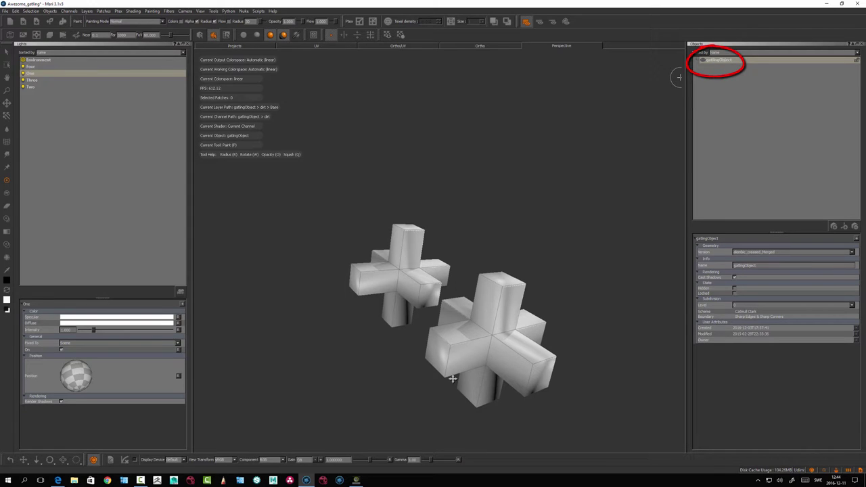
alt+drag(530, 284, 548, 284)
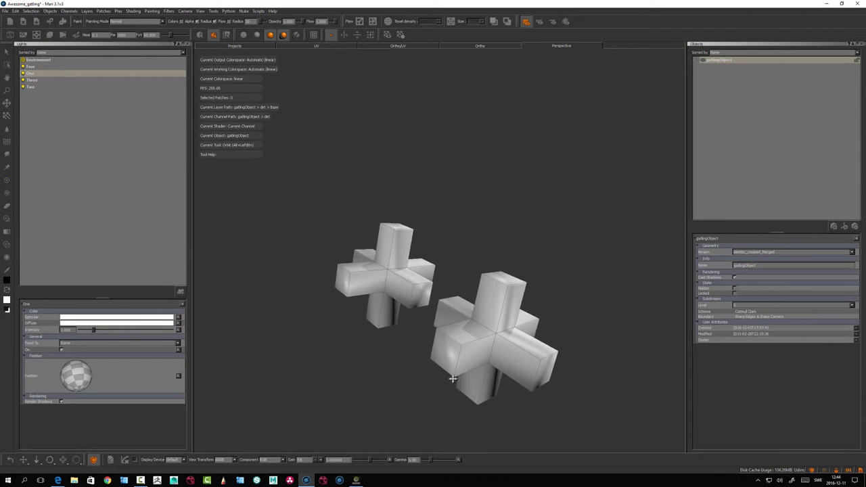
alt+middle_drag(548, 284, 548, 220)
alt+drag(548, 220, 537, 226)
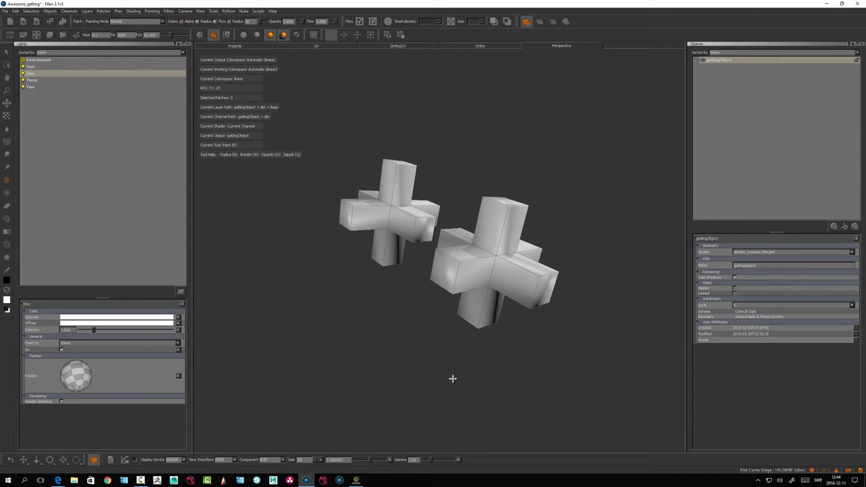
Add alembic_creased.abc to the project as a separate object, keeping the default Single Mesh merge and mapping settings
right_click(717, 79)
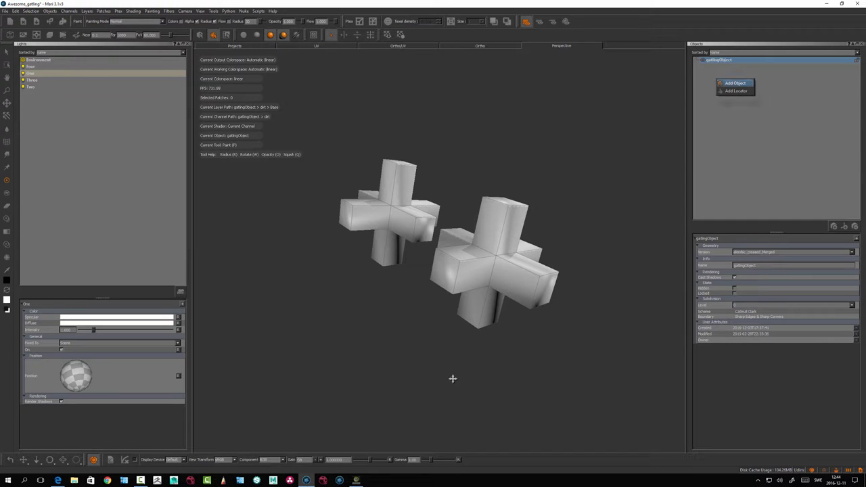
key(Escape)
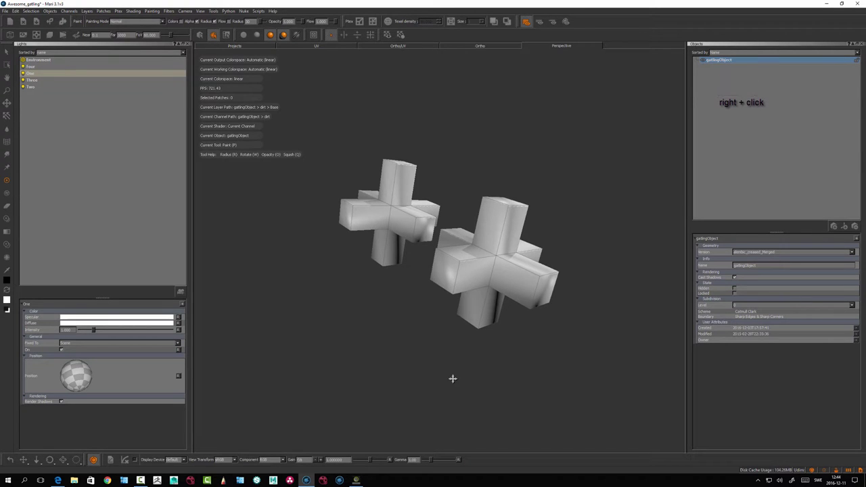
right_click(719, 77)
key(Escape)
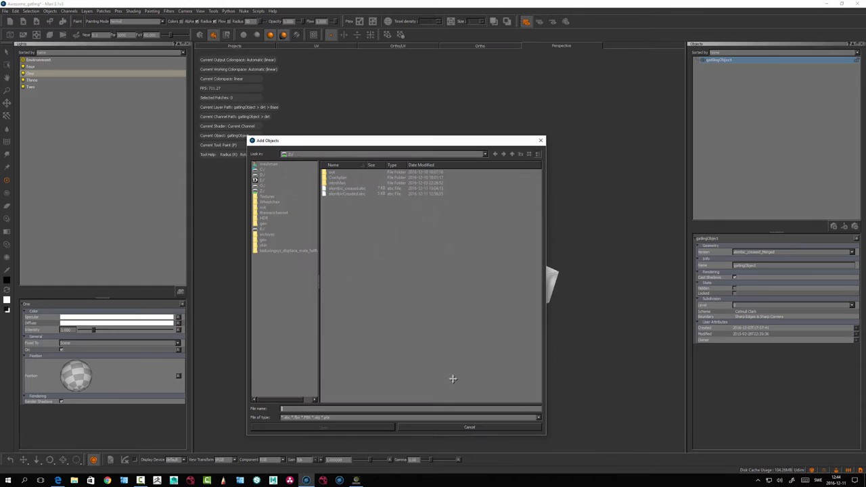
click(347, 226)
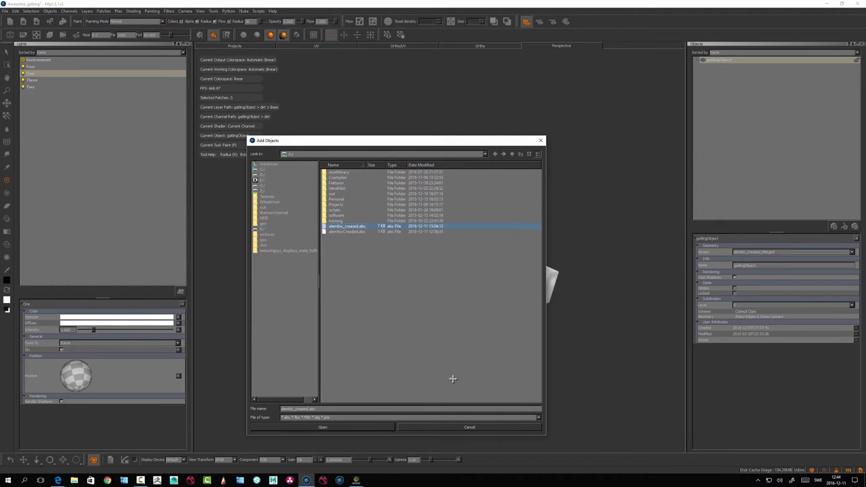
key(Return)
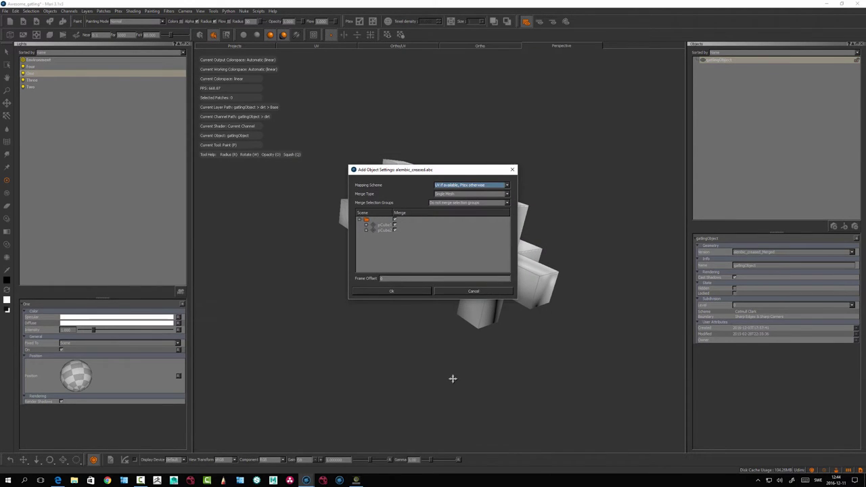
key(Return)
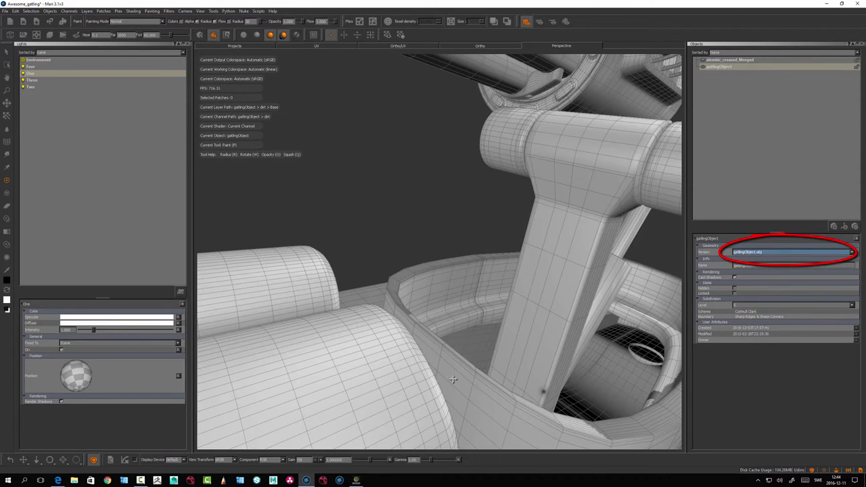
Select the alembic_creased_Merged object and inspect its size and location relative to the vehicle
alt+drag(454, 380, 443, 379)
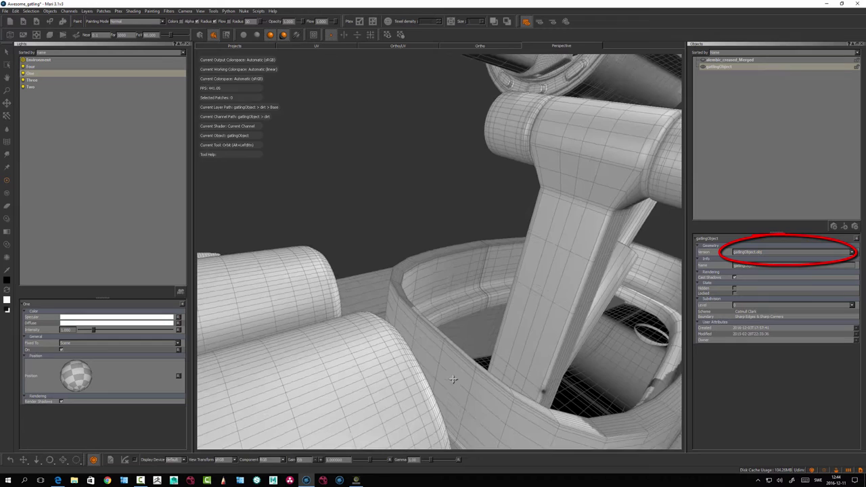
alt+right_drag(452, 378, 385, 378)
alt+middle_drag(452, 379, 424, 368)
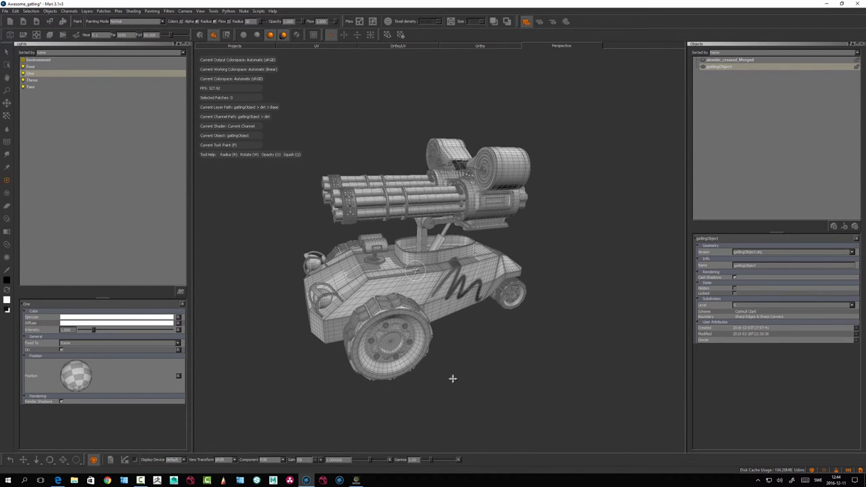
click(729, 60)
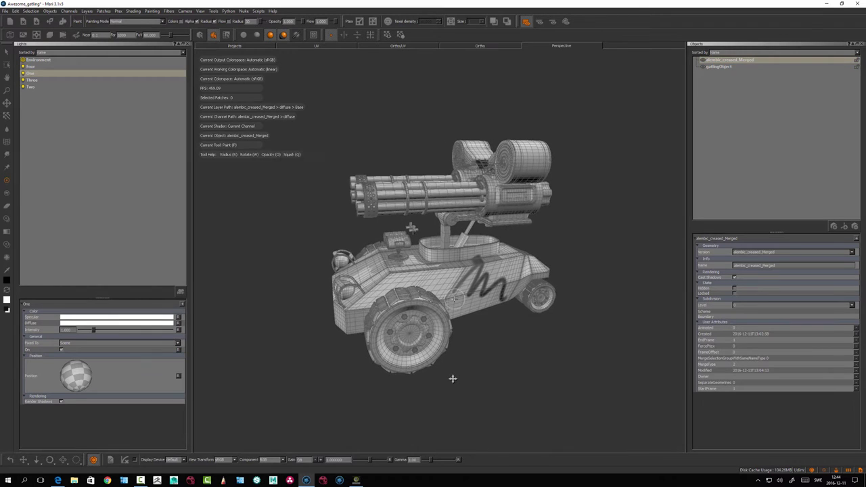
alt+drag(453, 378, 452, 379)
alt+right_drag(452, 379, 453, 379)
alt+drag(453, 379, 418, 289)
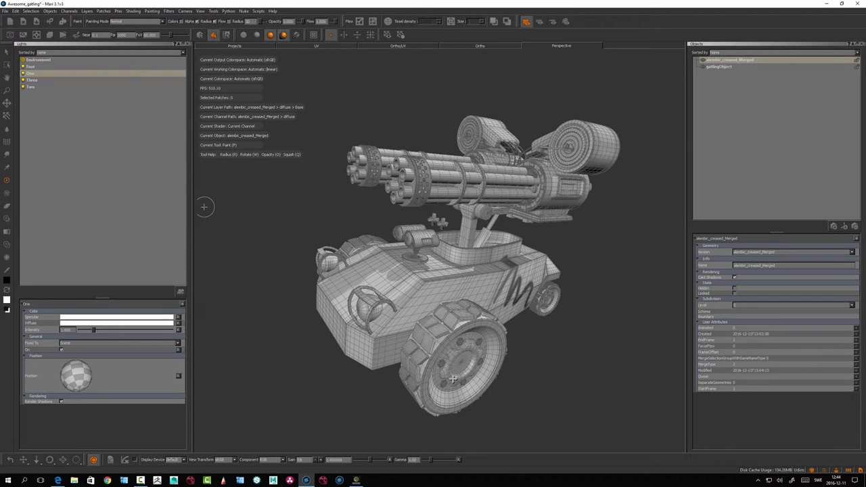
Move the alembic_creased_Merged object away from the turret to the front of the vehicle with the Transform tool
click(7, 103)
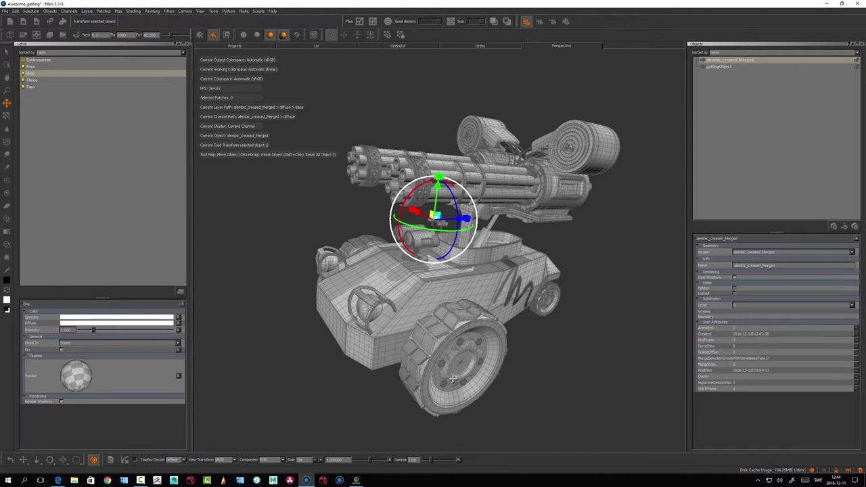
mouse_move(452, 379)
alt+mouse_down()
mouse_move(401, 366)
mouse_move(440, 374)
mouse_move(433, 370)
alt+mouse_up()
drag(466, 221, 426, 248)
mouse_move(452, 379)
alt+mouse_down()
mouse_move(499, 395)
mouse_move(484, 407)
mouse_move(447, 379)
alt+mouse_up()
alt+middle_drag(446, 379, 531, 384)
alt+right_drag(452, 379, 500, 379)
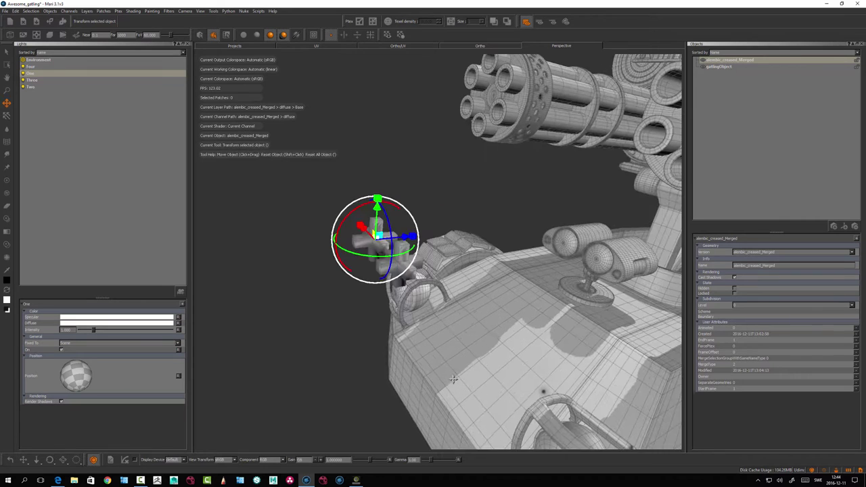
Reposition and rotate the cross-shaped meshes in the open space beside the vehicle's front
alt+drag(466, 378, 453, 380)
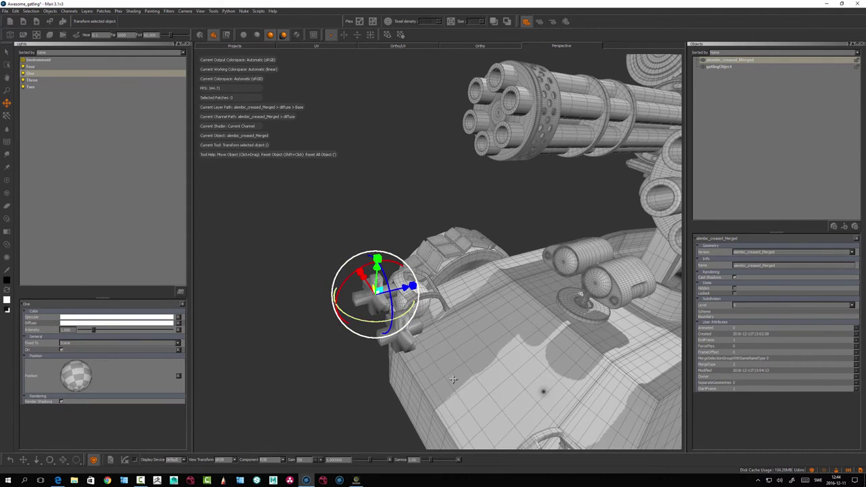
drag(406, 288, 377, 292)
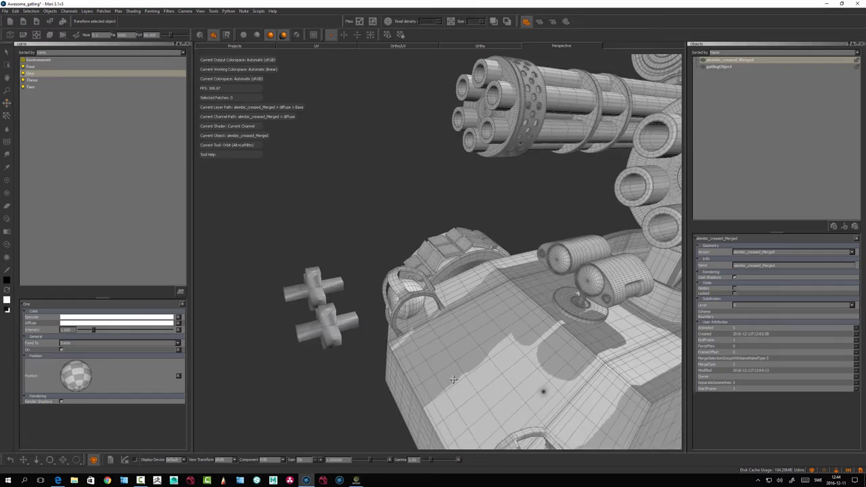
scroll(453, 379, down, 5)
mouse_move(453, 380)
alt+mouse_down()
mouse_move(465, 381)
mouse_move(431, 376)
mouse_move(454, 380)
mouse_move(428, 366)
mouse_move(454, 380)
mouse_move(448, 389)
mouse_move(454, 380)
alt+mouse_up()
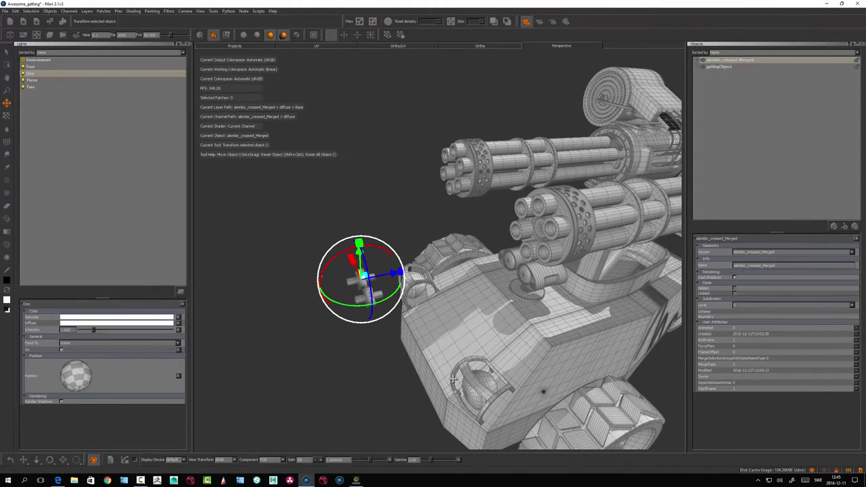
Reset the object transform of alembic_creased_Merged
click(51, 11)
key(Down)
key(Down)
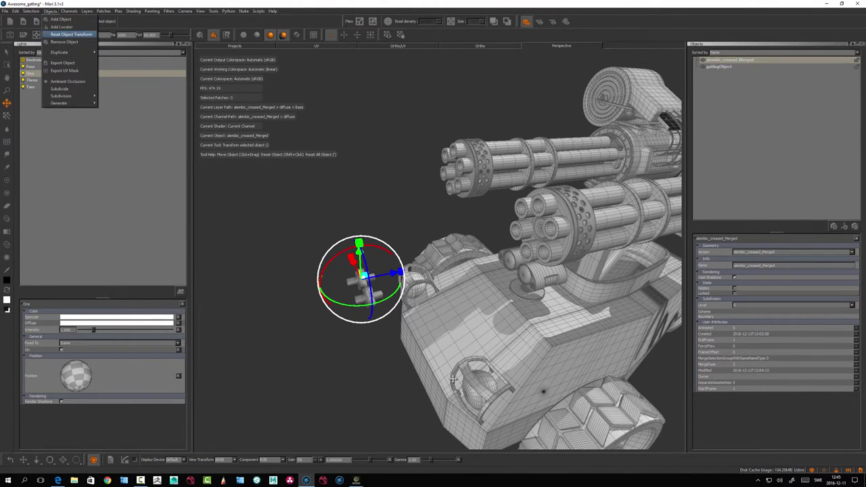
key(Return)
mouse_move(453, 380)
alt+mouse_down()
mouse_move(416, 359)
mouse_move(454, 380)
alt+mouse_up()
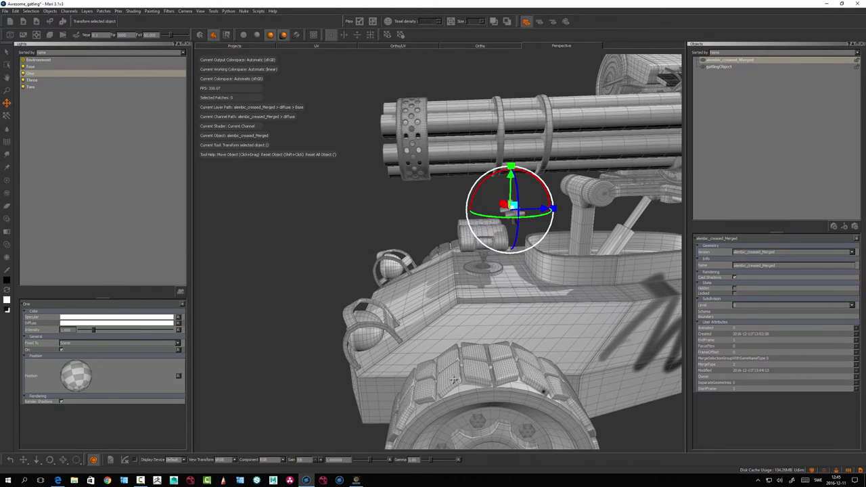
Review the available object operations, including Remove Object, Duplicate and Export Object
key(alt+o)
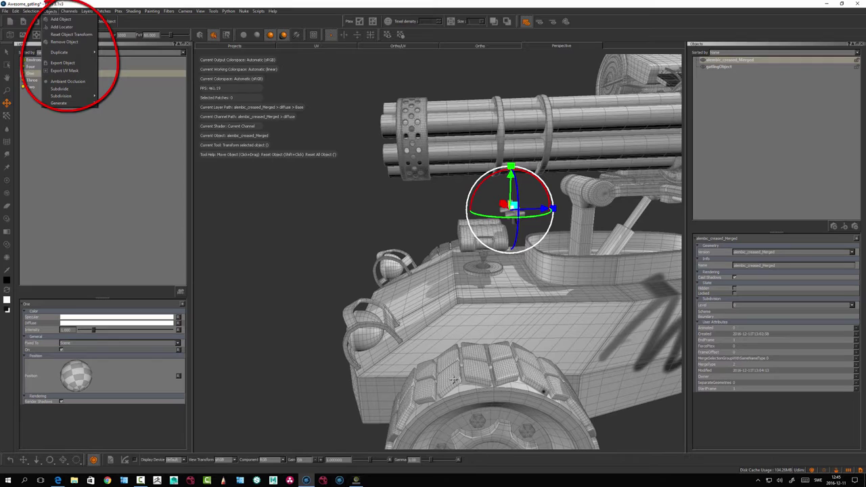
key(Down)
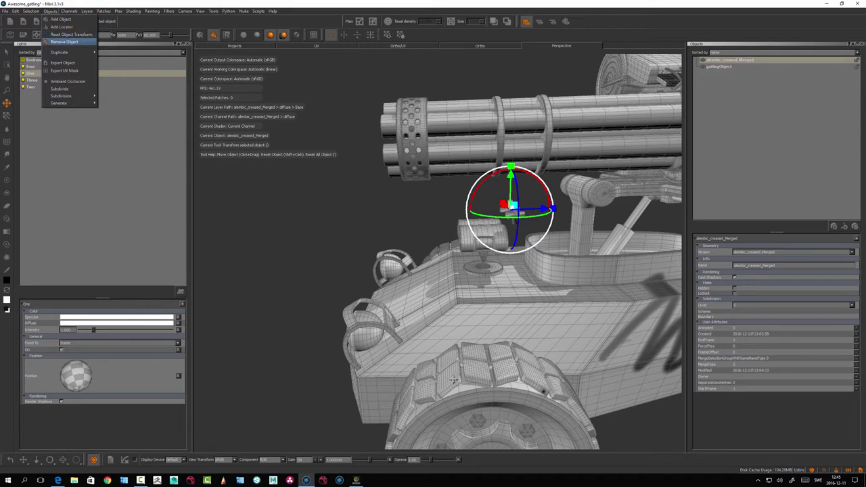
key(Down)
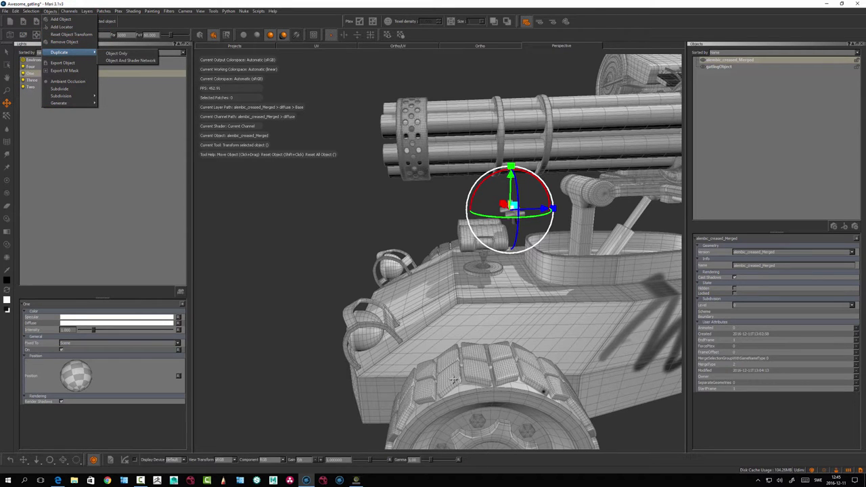
key(Down)
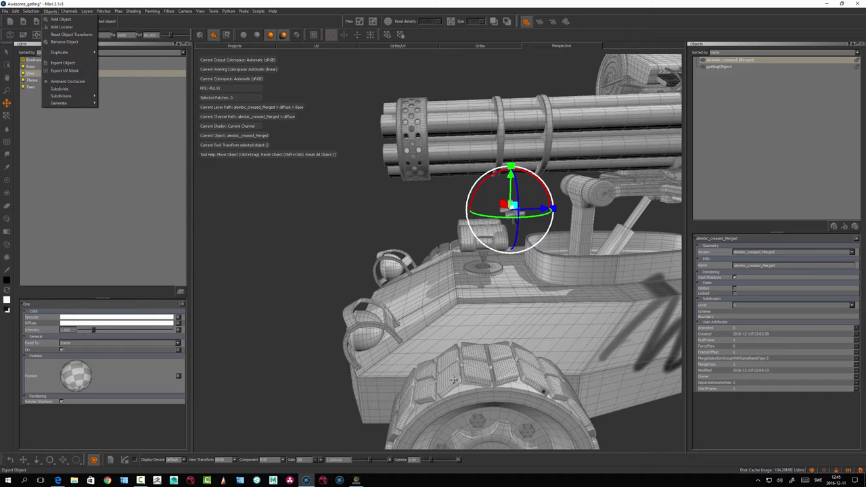
Hide the alembic_creased_Merged object and make gatlingObject the active object
alt+drag(453, 380, 473, 395)
alt+middle_drag(473, 396, 429, 394)
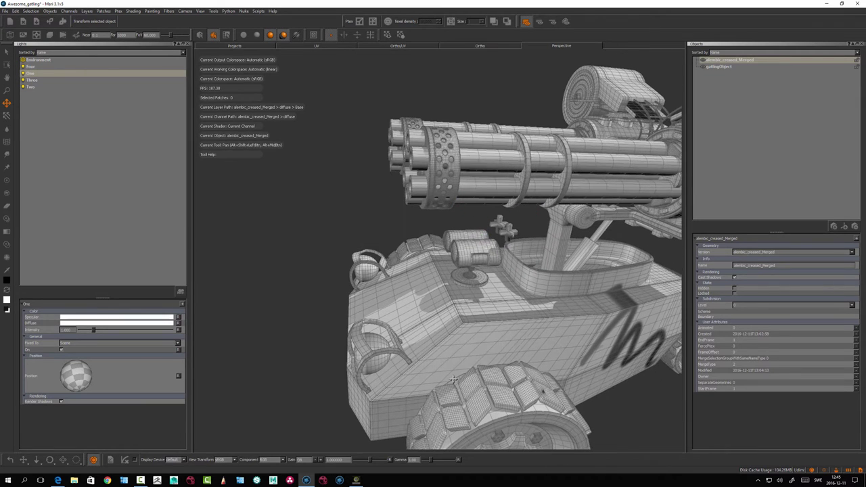
click(703, 60)
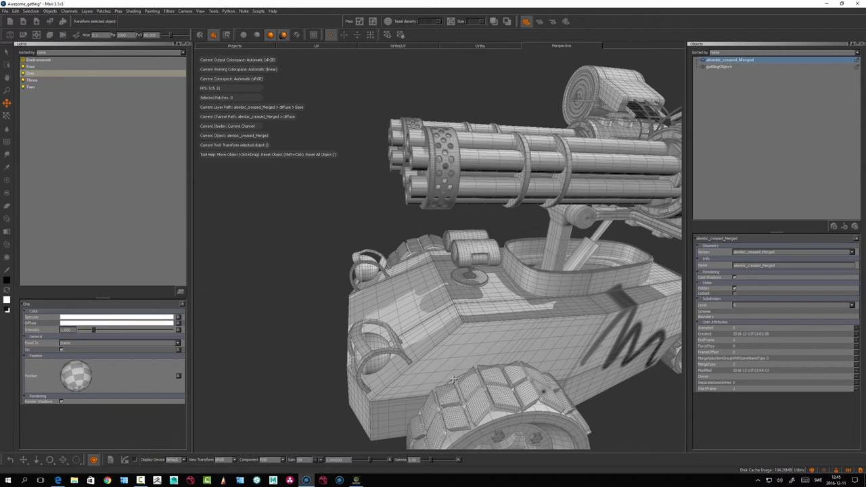
click(454, 380)
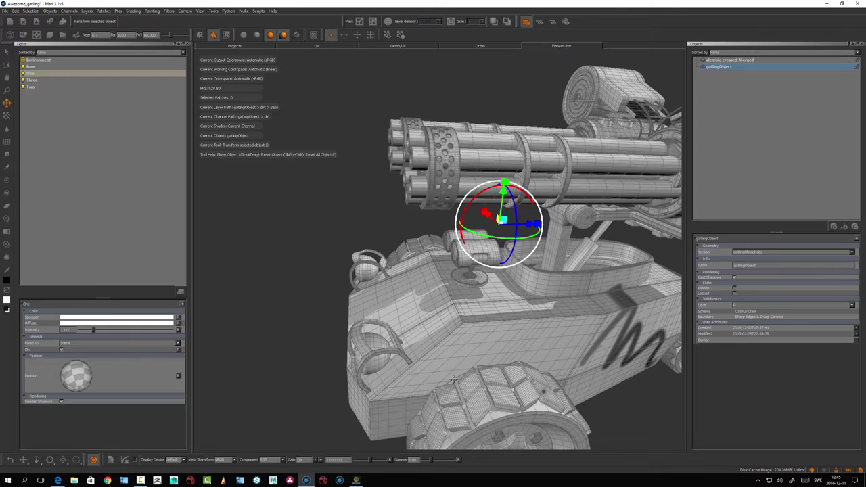
Switch to the Paint tool and inspect the front of the vehicle without the transform manipulator
alt+drag(453, 380, 459, 381)
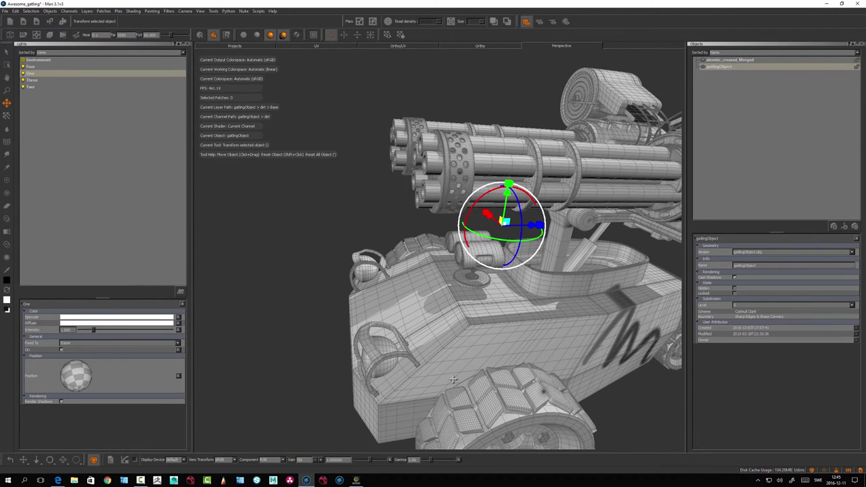
key(p)
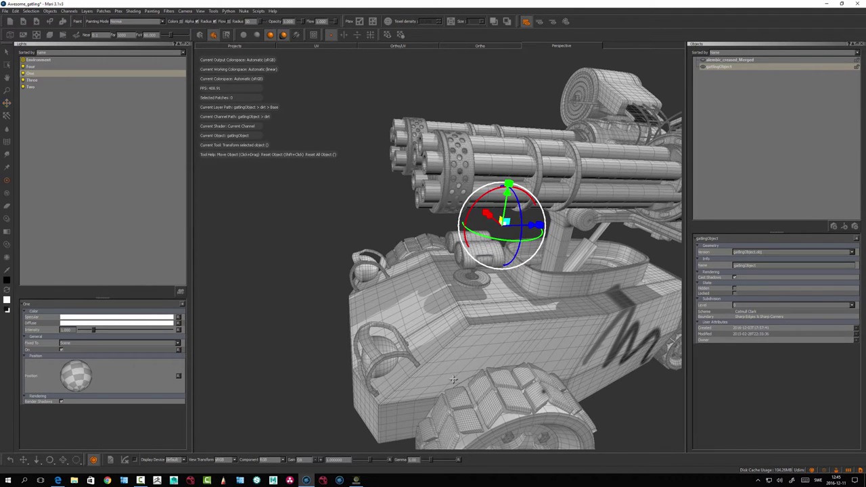
mouse_move(360, 276)
alt+mouse_down()
mouse_move(396, 269)
mouse_move(370, 282)
mouse_move(341, 230)
alt+mouse_up()
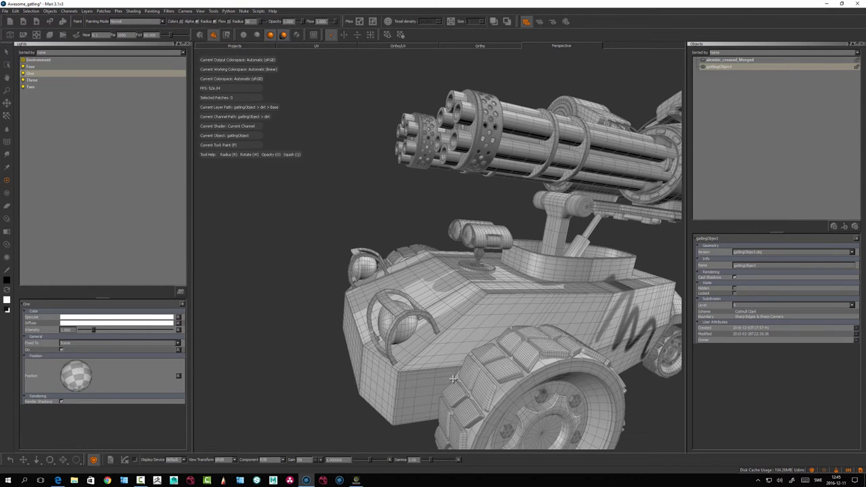
alt+drag(335, 204, 356, 208)
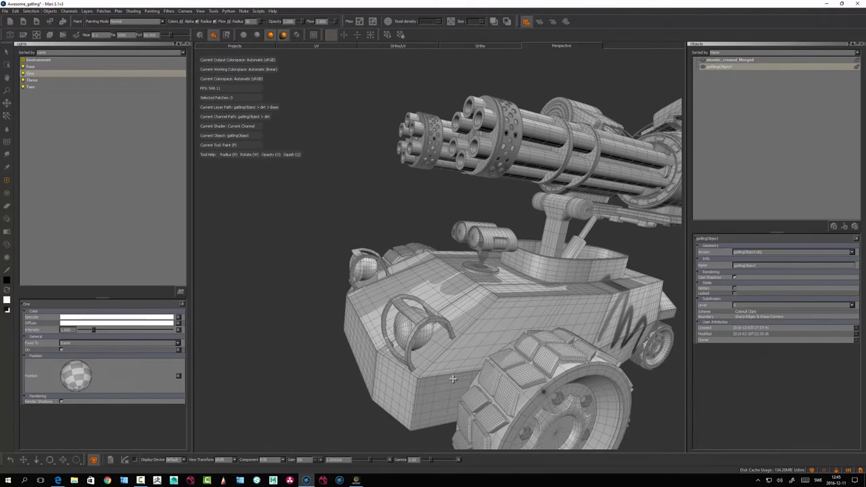
Calculate ambient occlusion for gatlingObject
click(50, 11)
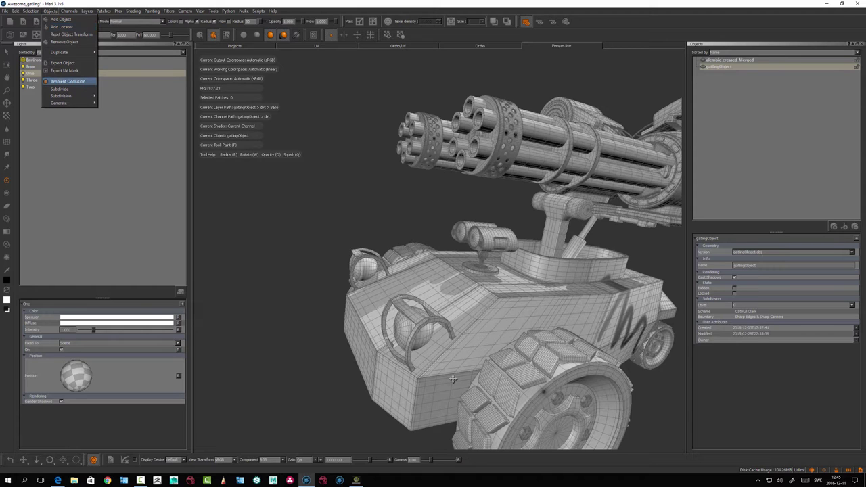
key(Return)
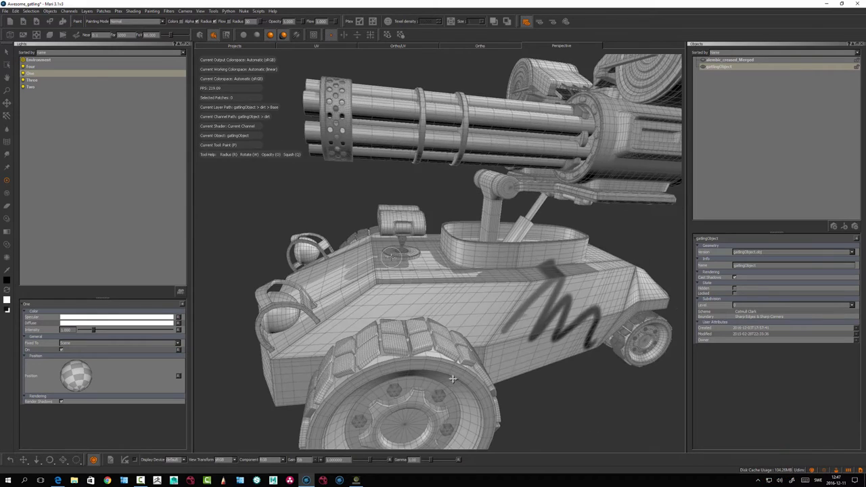
alt+drag(379, 378, 454, 379)
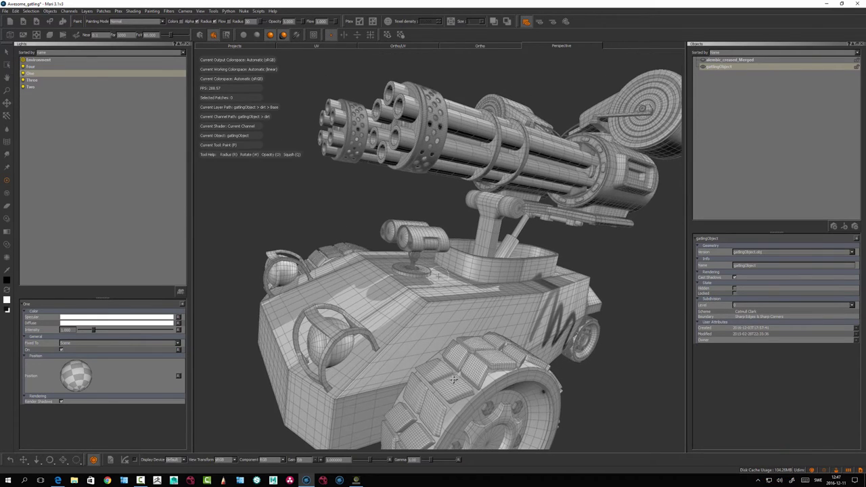
alt+drag(438, 276, 473, 274)
Turn off the wireframe overlay on the vehicle and inspect the plain shaded surface
key(alt+w)
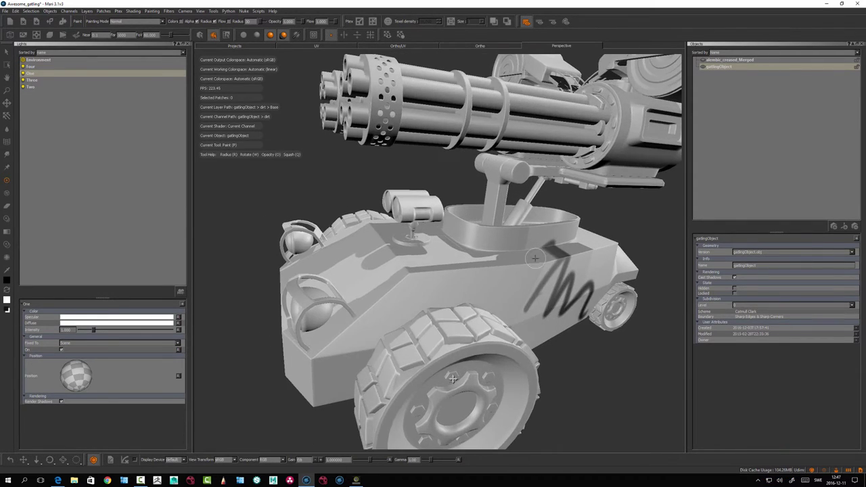
alt+drag(452, 379, 453, 378)
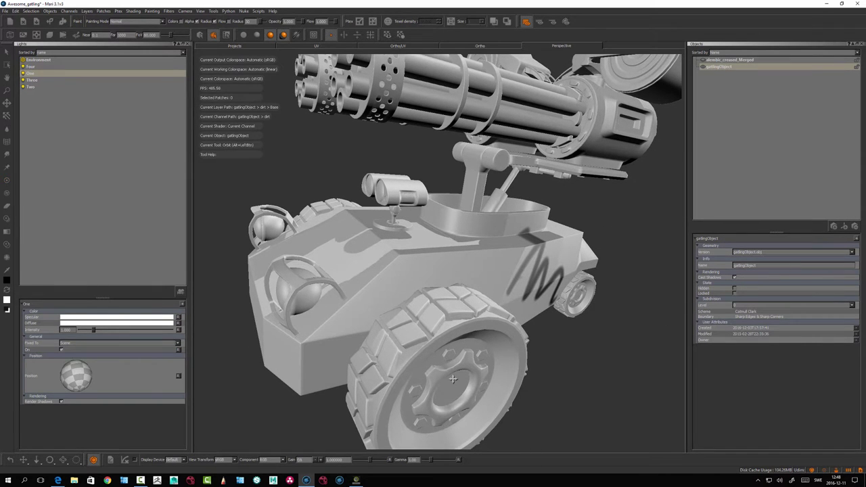
alt+drag(587, 264, 587, 282)
alt+right_drag(588, 282, 590, 283)
alt+right_drag(452, 379, 452, 379)
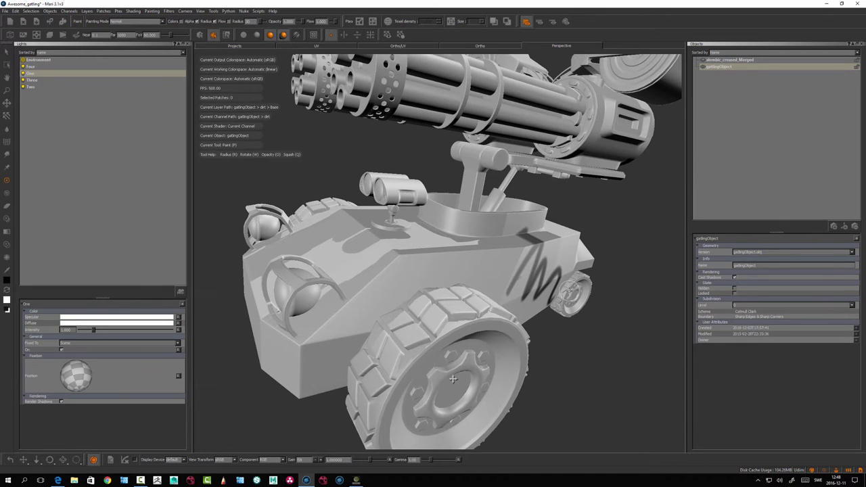
Show the Shaders palette and add an AiStandard shader to gatlingObject
right_click(588, 21)
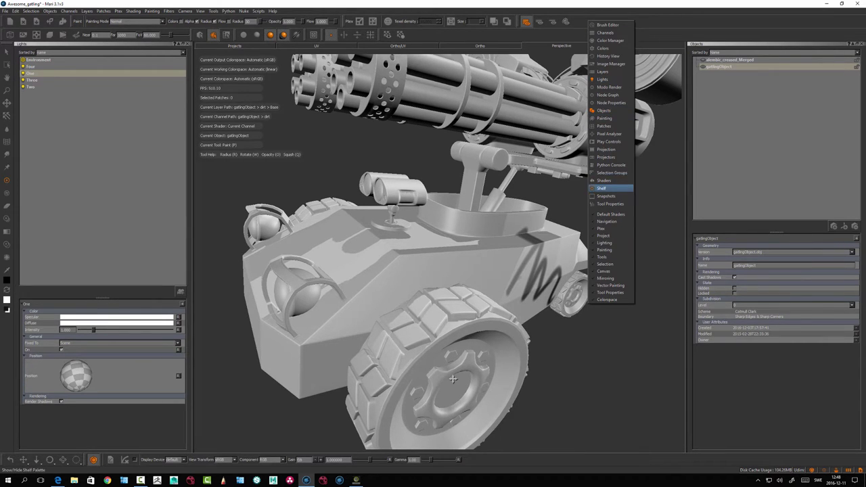
click(603, 180)
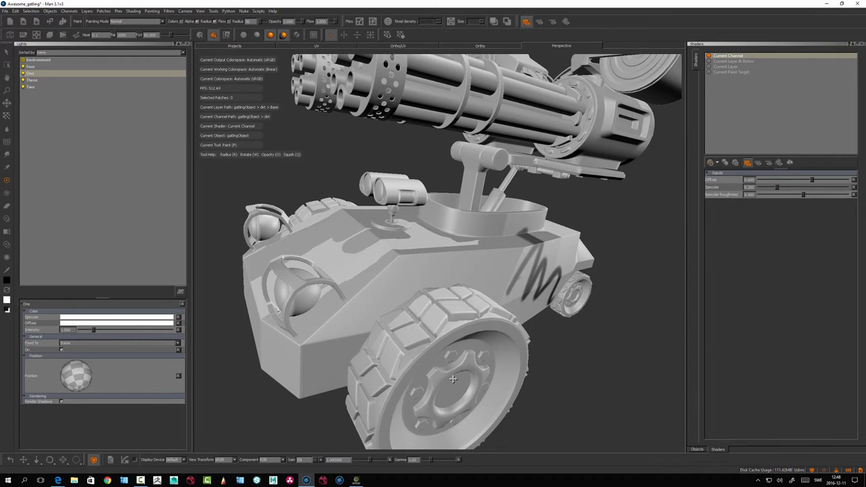
click(711, 162)
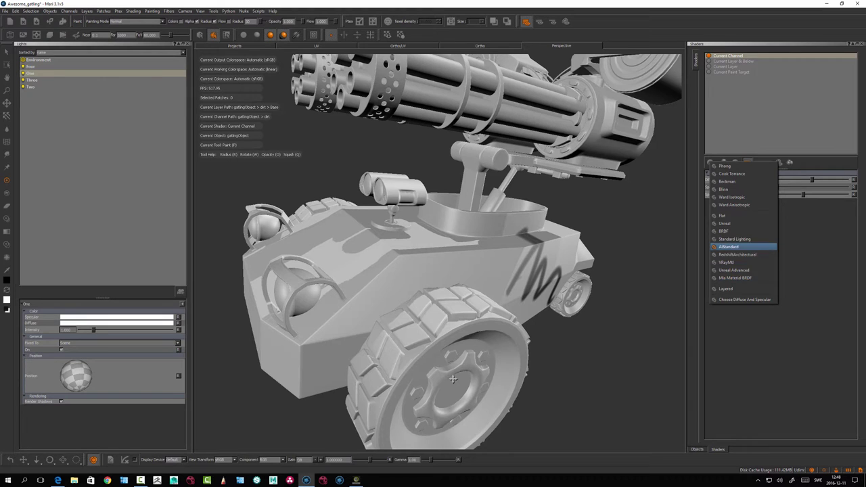
click(729, 247)
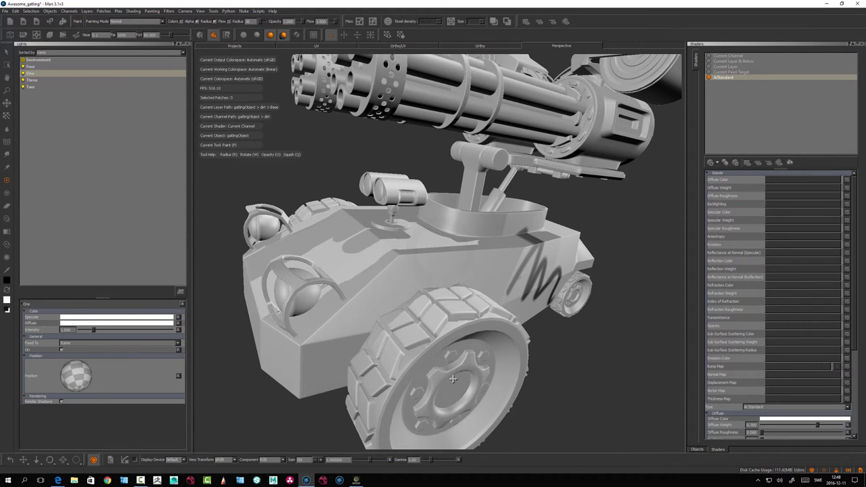
mouse_move(454, 266)
alt+mouse_down()
mouse_move(434, 256)
mouse_move(476, 234)
alt+mouse_up()
alt+middle_drag(477, 234, 475, 223)
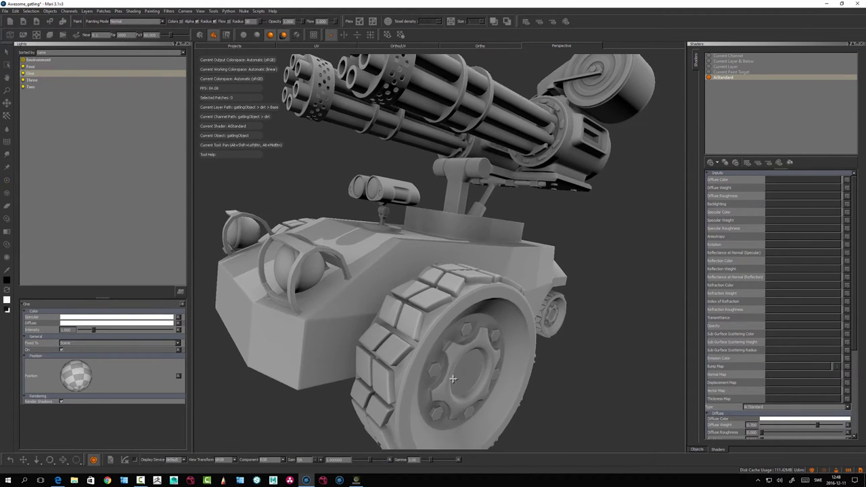
alt+drag(452, 379, 452, 379)
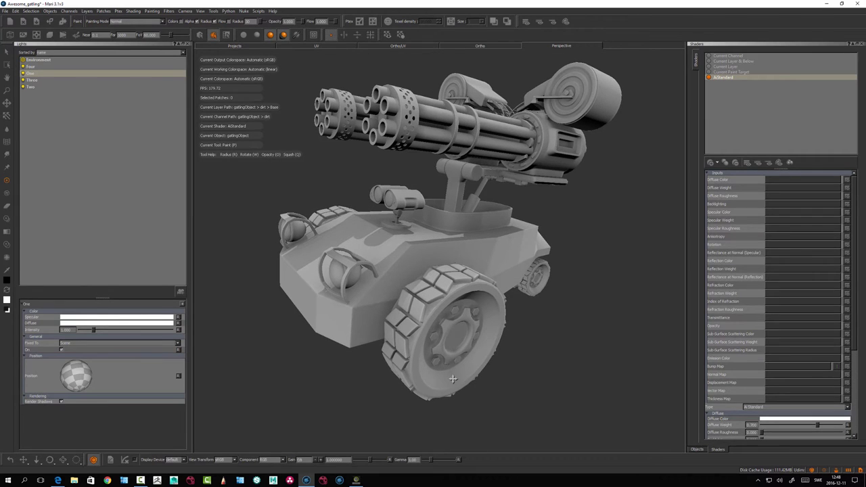
Set the AiStandard shader's Ambient Occlusion Amount to 1.000 and inspect the shading on the vehicle
scroll(778, 304, down, 4)
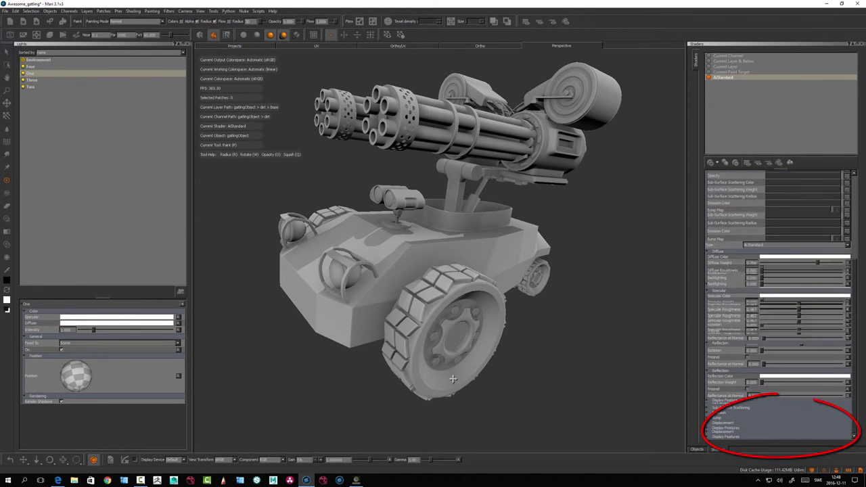
scroll(778, 304, down, 2)
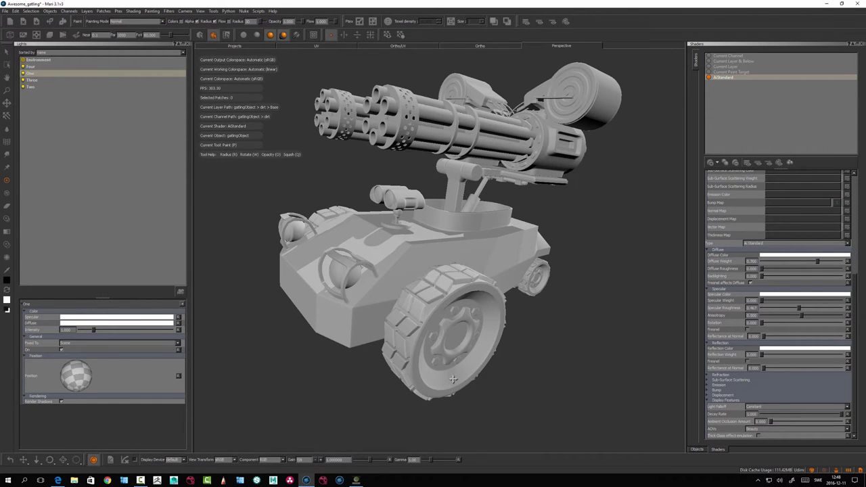
drag(790, 422, 814, 422)
mouse_move(511, 337)
alt+mouse_down()
mouse_move(467, 353)
mouse_move(500, 322)
alt+mouse_up()
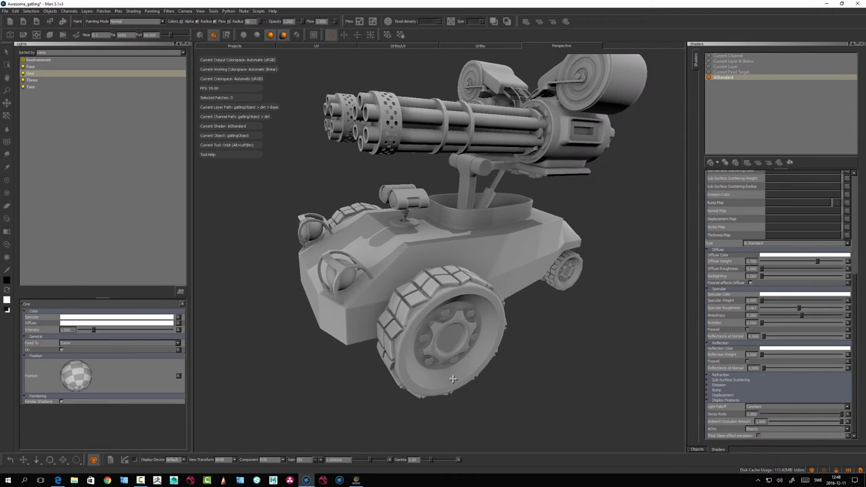
Turn the AiStandard shader's ambient occlusion back down and compare the vehicle in flat and full lighting
key(F5)
alt+drag(453, 380, 442, 371)
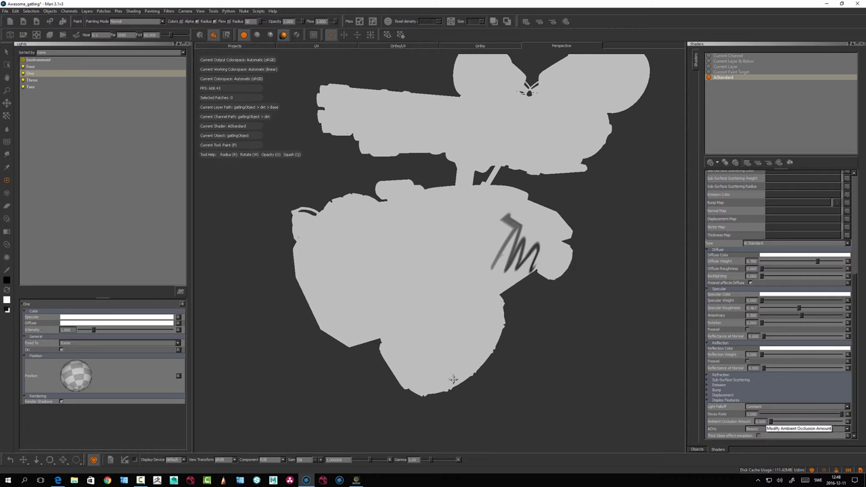
key(l)
alt+drag(452, 379, 453, 379)
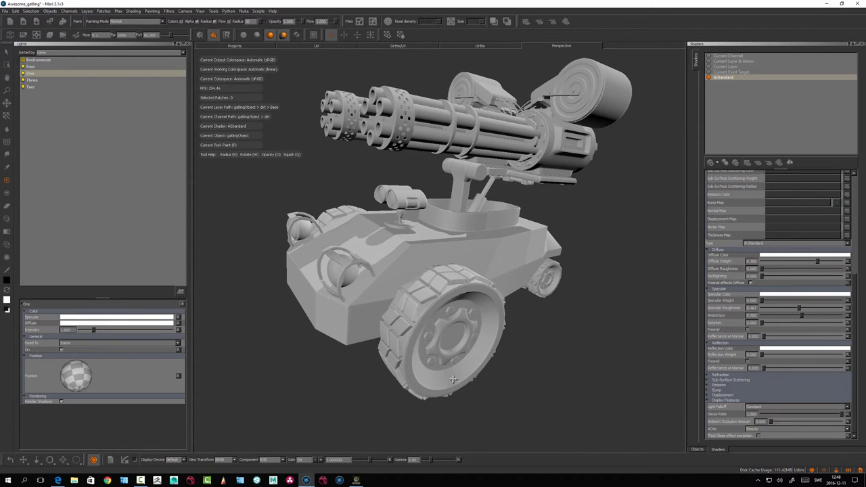
Make Current Channel the active shader again and return to the Paint tool
click(728, 56)
alt+drag(549, 319, 453, 379)
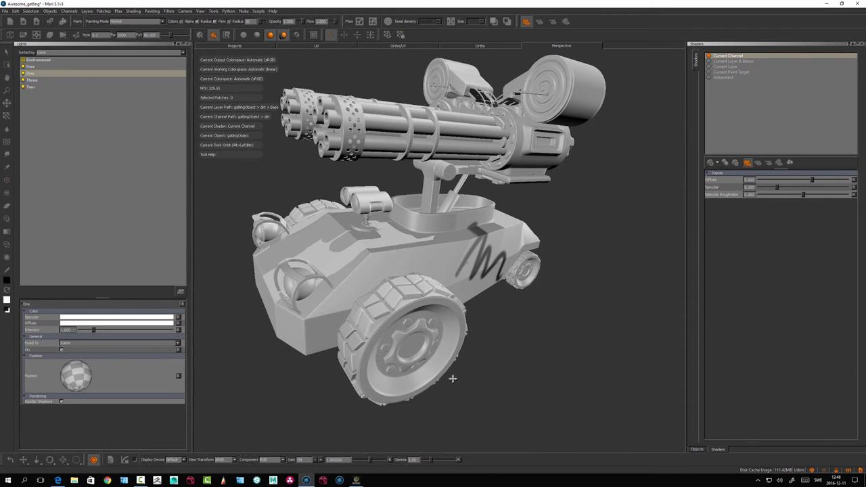
key(p)
Show the Layers palette with the layer stack of the dirt channel
right_click(639, 18)
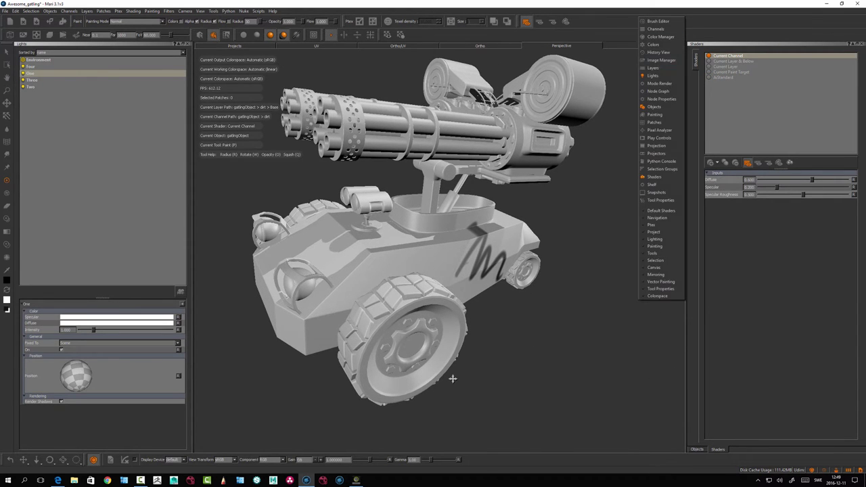
click(659, 69)
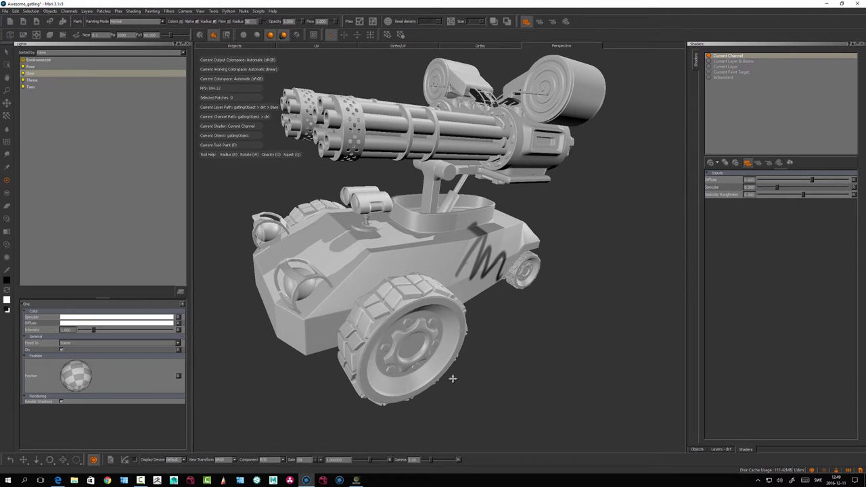
click(721, 449)
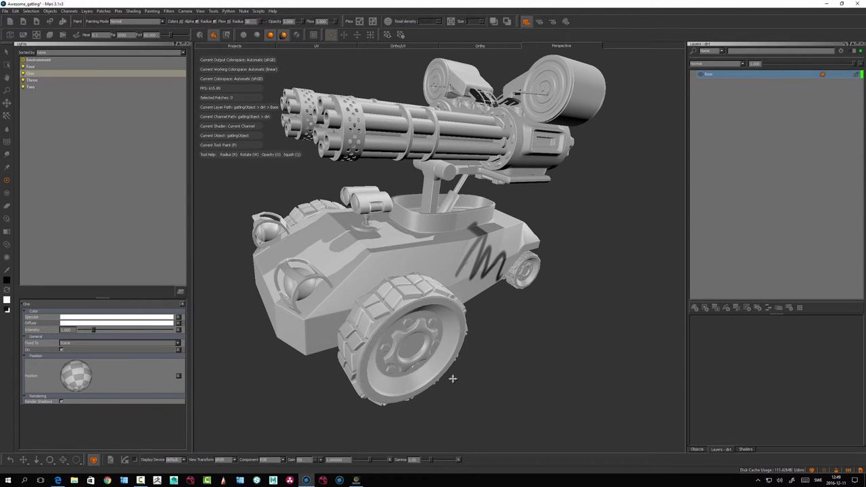
Add an Ambient Occlusion procedural layer above the Base layer in the dirt channel
key(Tab)
key(Tab)
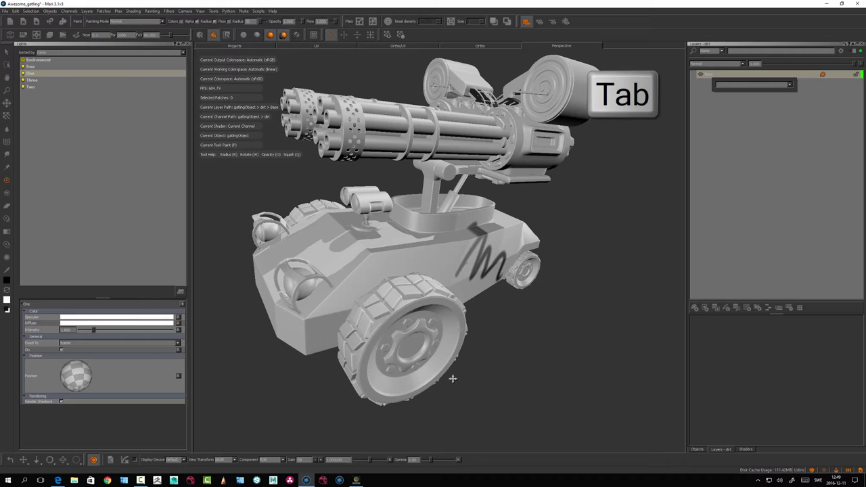
text(a)
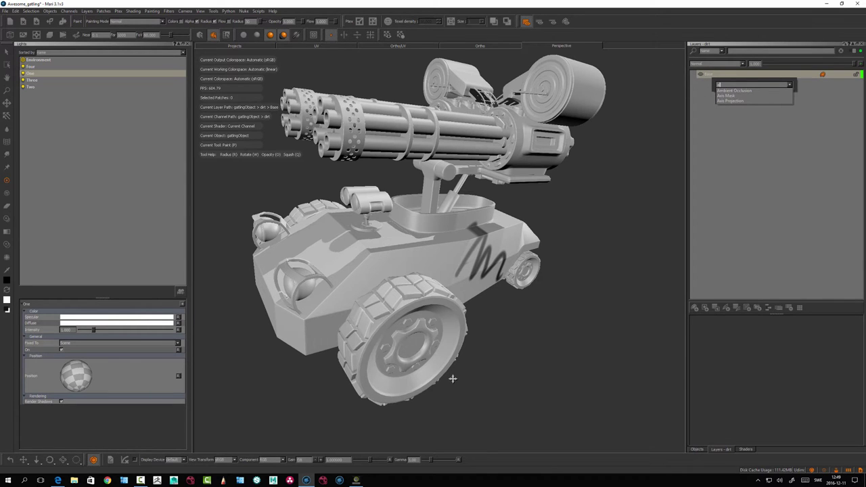
key(Return)
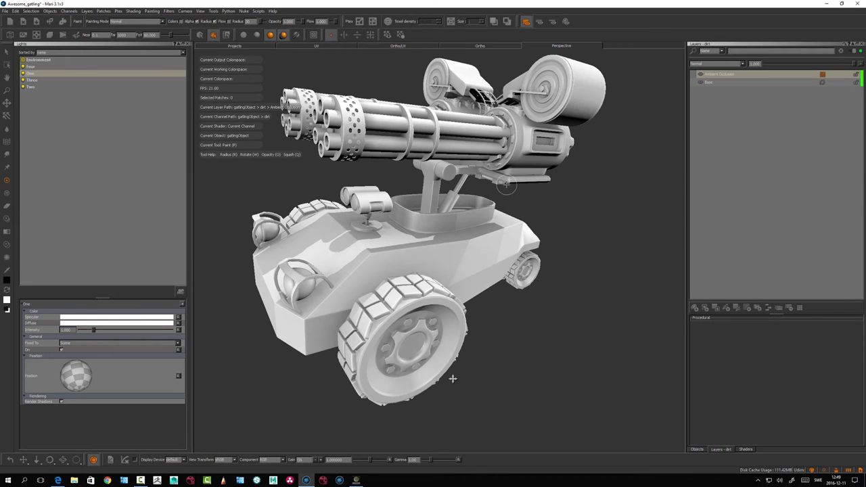
alt+drag(448, 280, 452, 306)
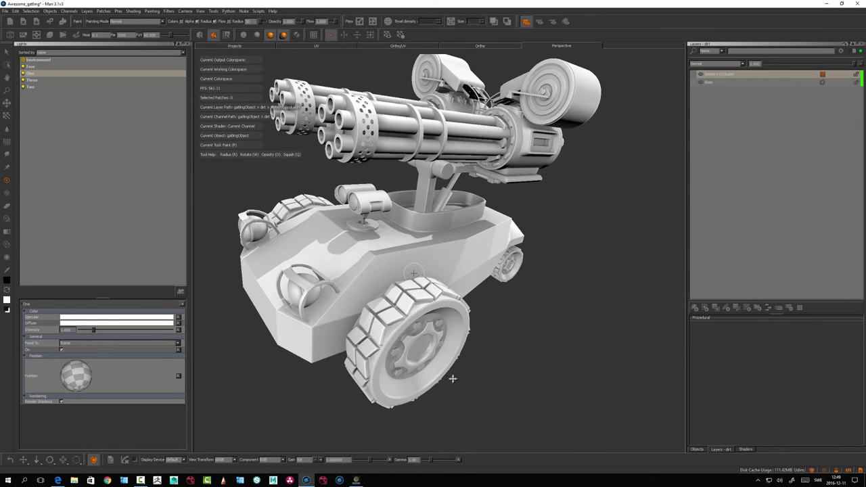
alt+drag(453, 379, 453, 378)
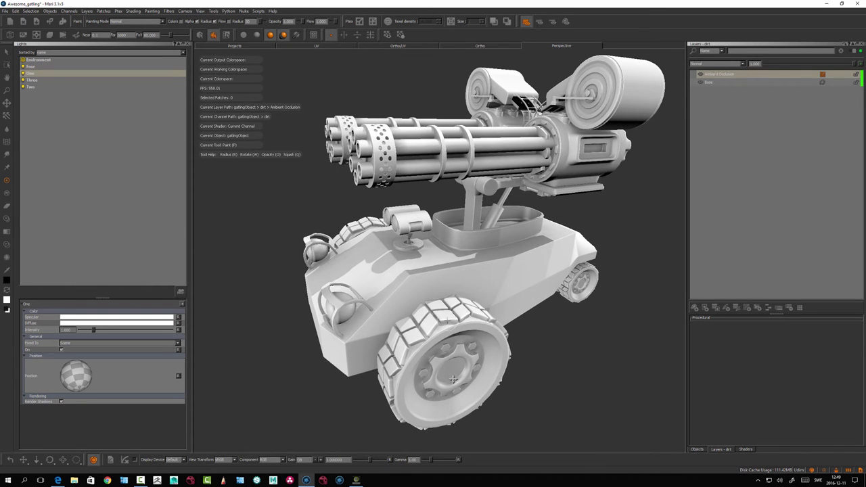
Switch the vehicle to flat lighting to check the Ambient Occlusion layer without shading
key(F1)
alt+drag(447, 320, 459, 284)
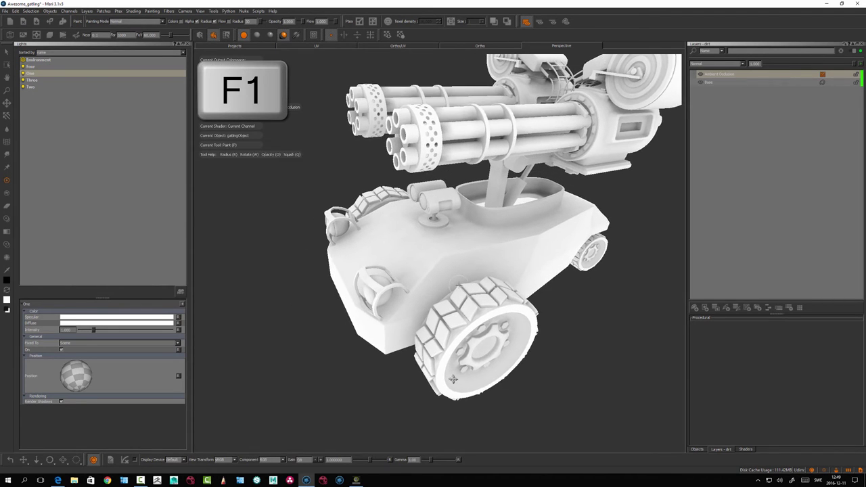
scroll(453, 379, up, 6)
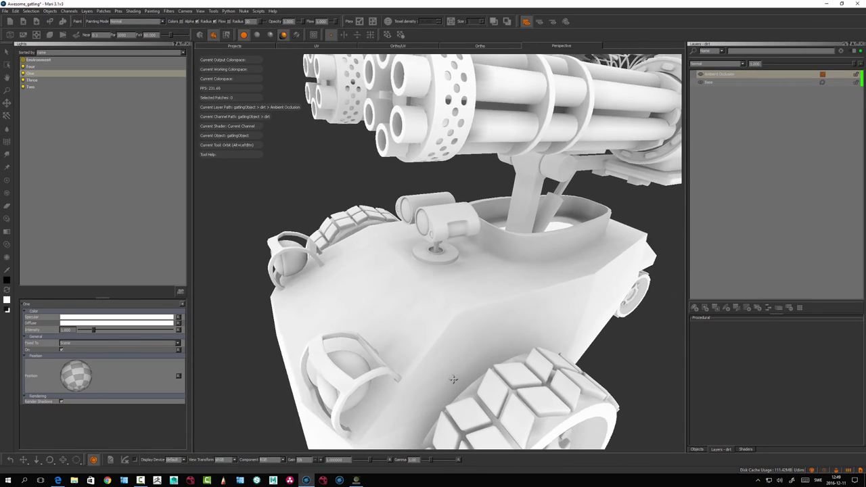
scroll(453, 380, down, 6)
Examine the ambient occlusion up close around the round mount of the twin scope unit on the hull
alt+drag(453, 379, 453, 380)
scroll(453, 379, up, 6)
scroll(452, 380, up, 5)
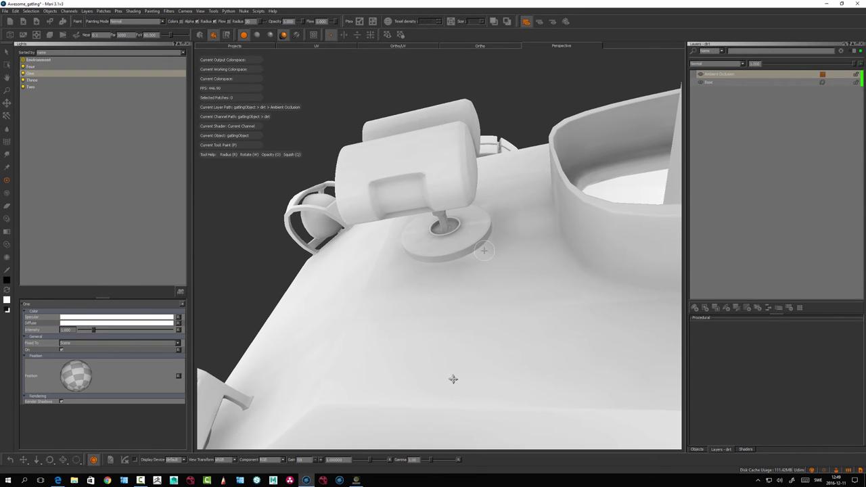
alt+drag(484, 251, 470, 256)
alt+right_drag(470, 256, 456, 276)
alt+drag(456, 276, 483, 273)
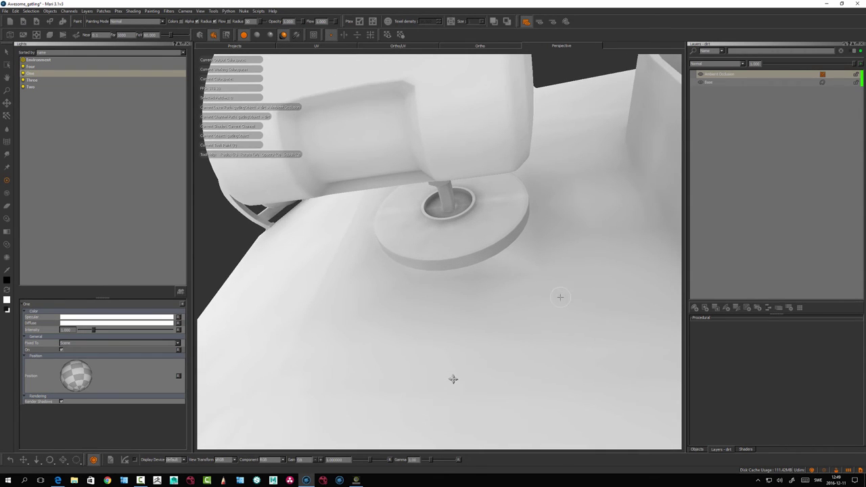
alt+drag(452, 379, 452, 379)
alt+drag(430, 276, 434, 275)
alt+right_drag(434, 275, 412, 279)
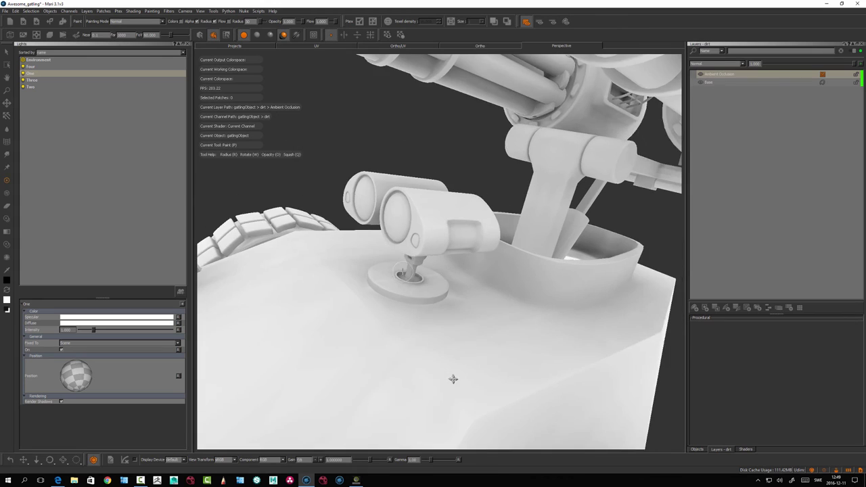
alt+drag(413, 278, 416, 273)
alt+right_drag(416, 274, 390, 282)
alt+drag(452, 379, 452, 379)
alt+middle_drag(452, 379, 453, 379)
alt+drag(453, 379, 453, 379)
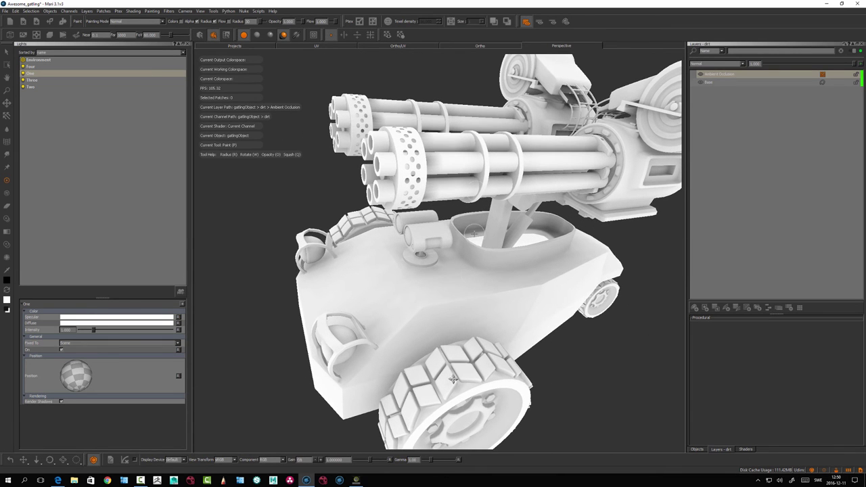
Show the Modo Render palette, review its bake presets such as AO, Curvature and Corner Rust, and close it
right_click(590, 21)
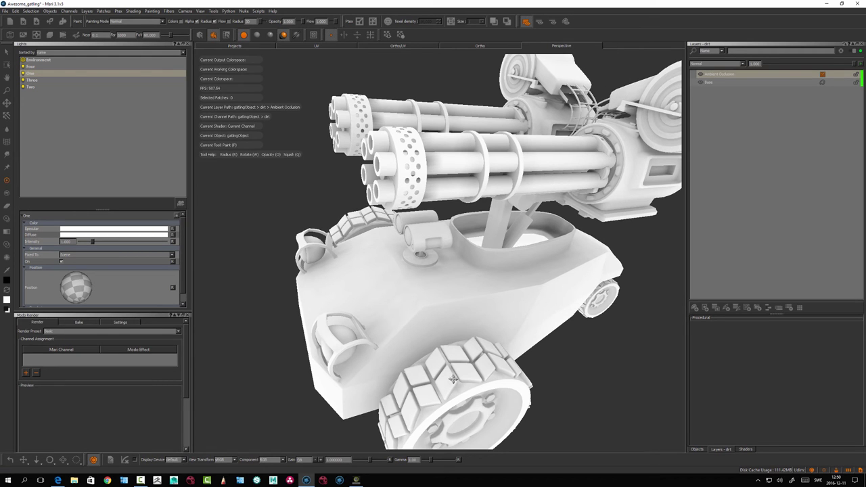
click(79, 322)
click(108, 332)
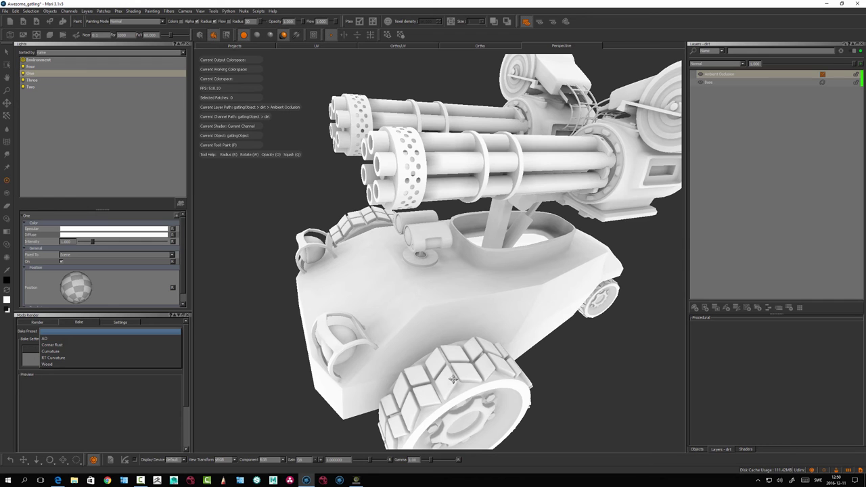
click(108, 332)
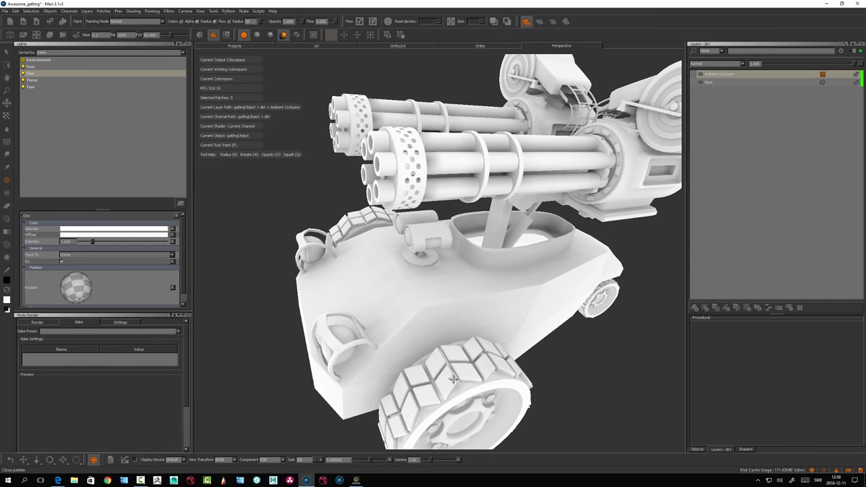
click(188, 315)
Review the available object operations and examine the ambient occlusion across the whole vehicle
alt+drag(472, 302, 497, 257)
scroll(453, 380, down, 4)
alt+drag(453, 380, 429, 359)
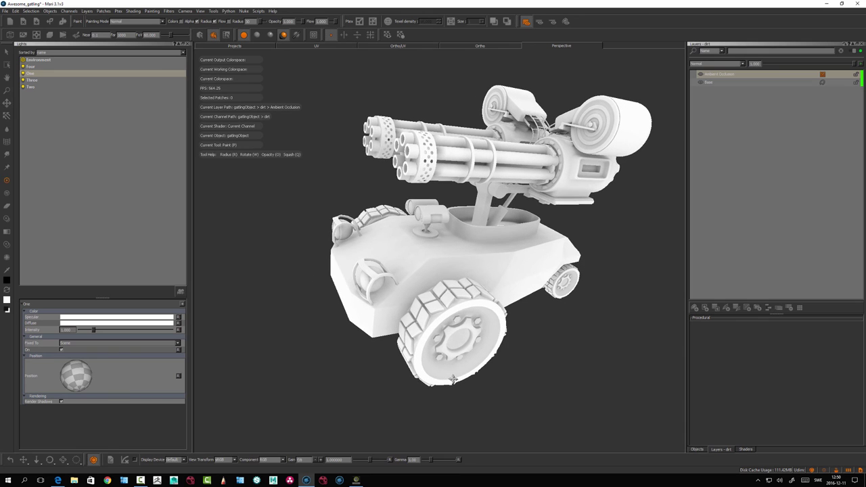
scroll(452, 376, up, 1)
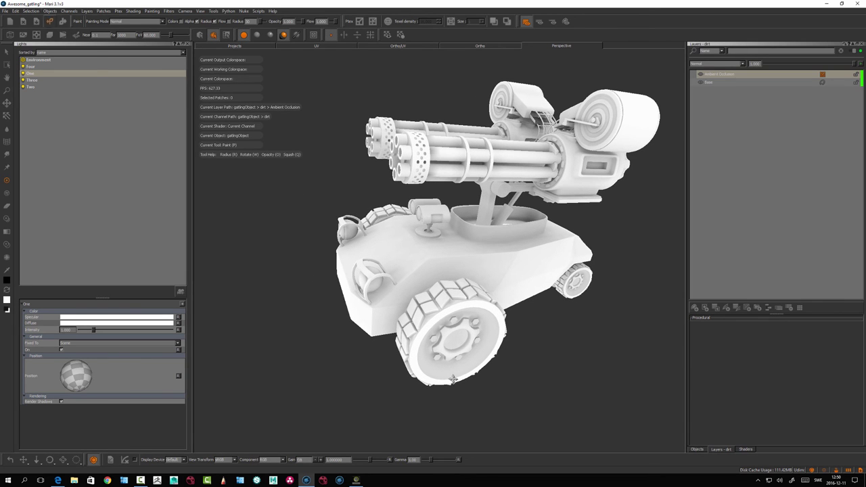
click(50, 10)
click(50, 11)
alt+drag(378, 257, 432, 285)
mouse_move(453, 379)
alt+mouse_down()
mouse_move(470, 376)
mouse_move(449, 372)
mouse_move(463, 374)
mouse_move(452, 379)
alt+mouse_up()
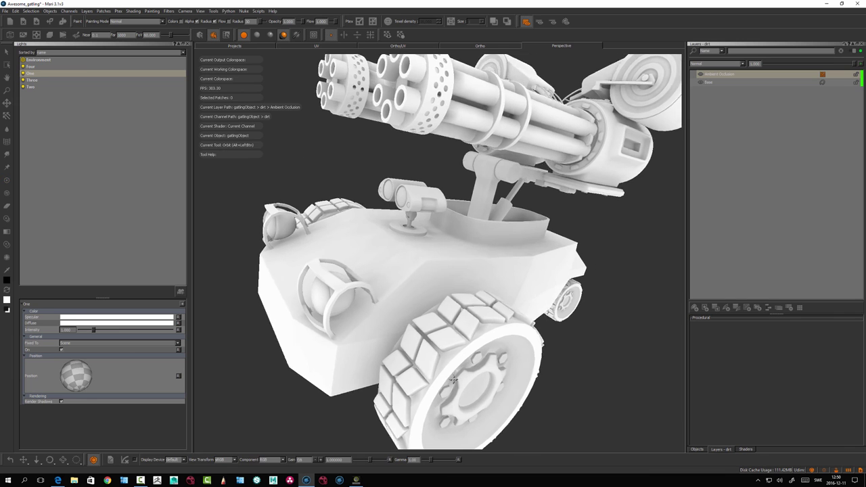